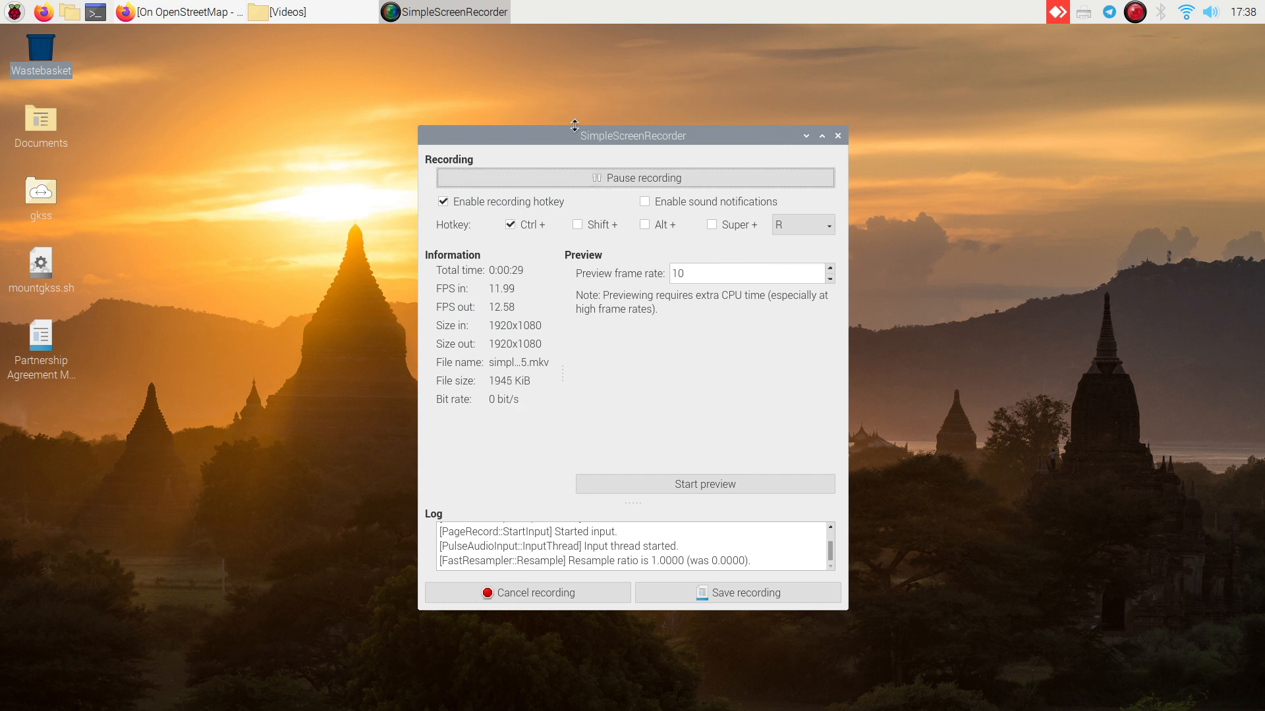
# - Minimize the screen recorder window and launch LibreOffice Base
pyautogui.click(804, 136)
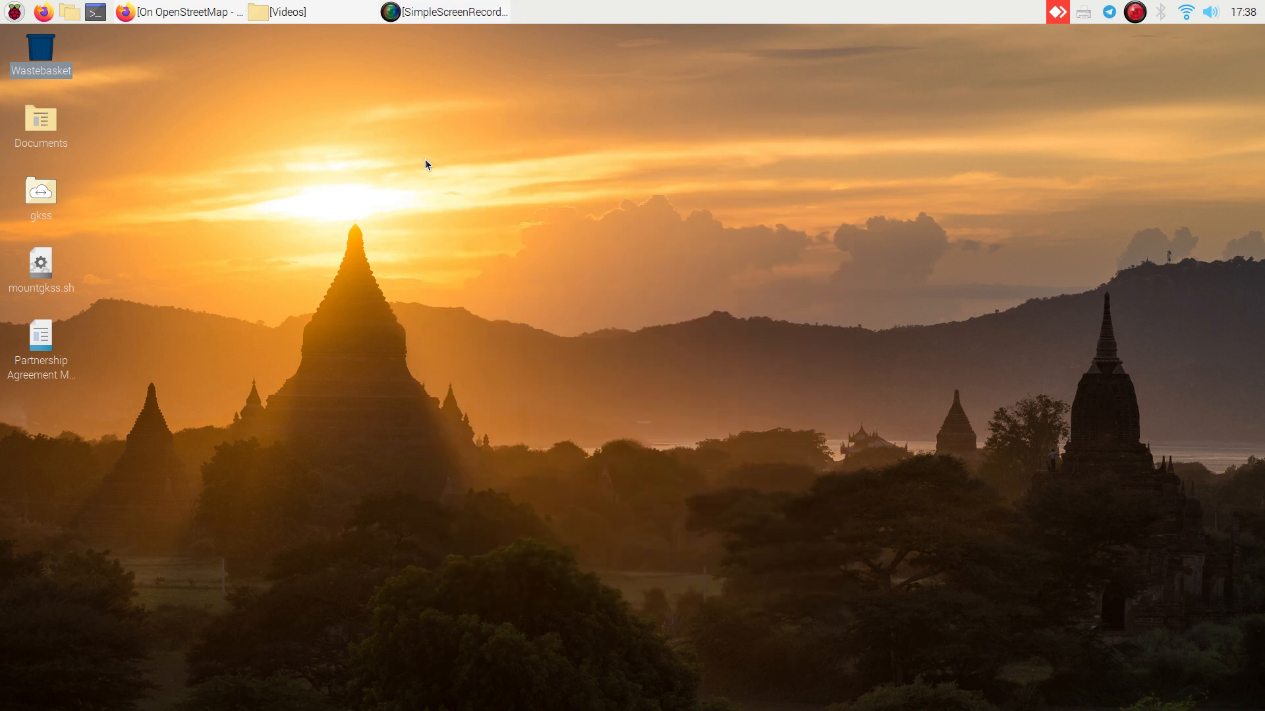
pyautogui.click(13, 12)
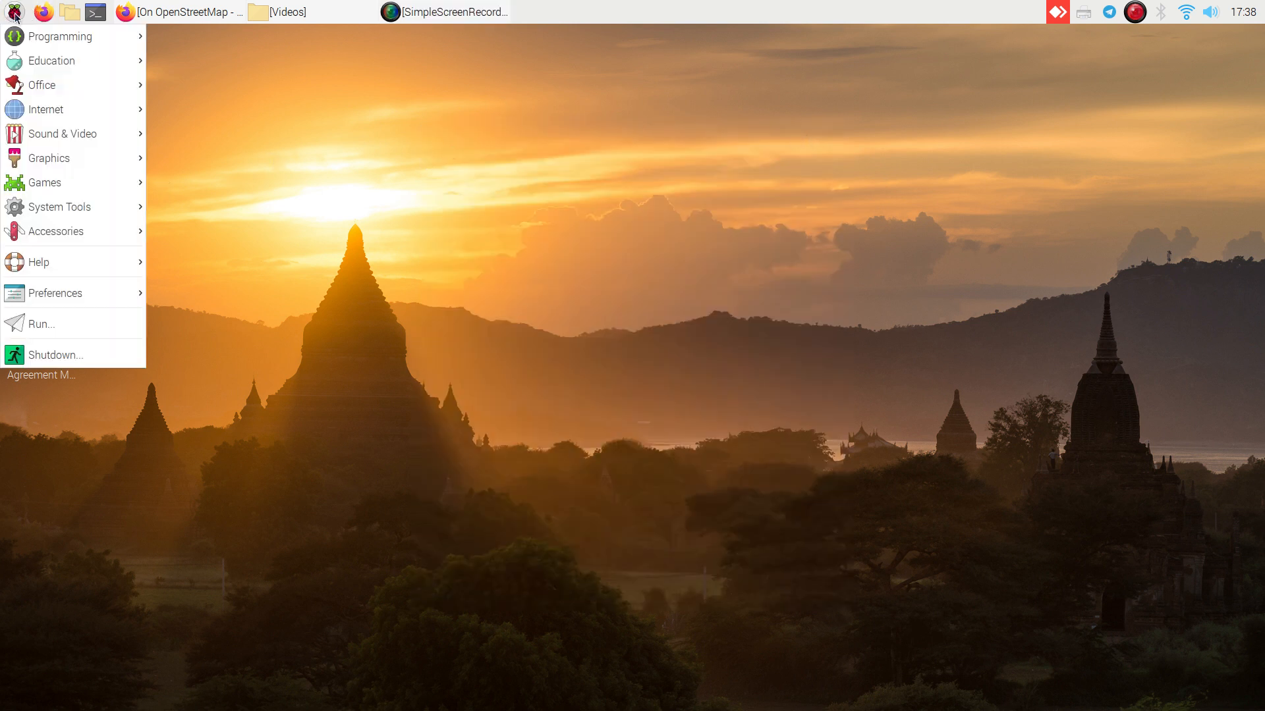
pyautogui.moveTo(23, 83)
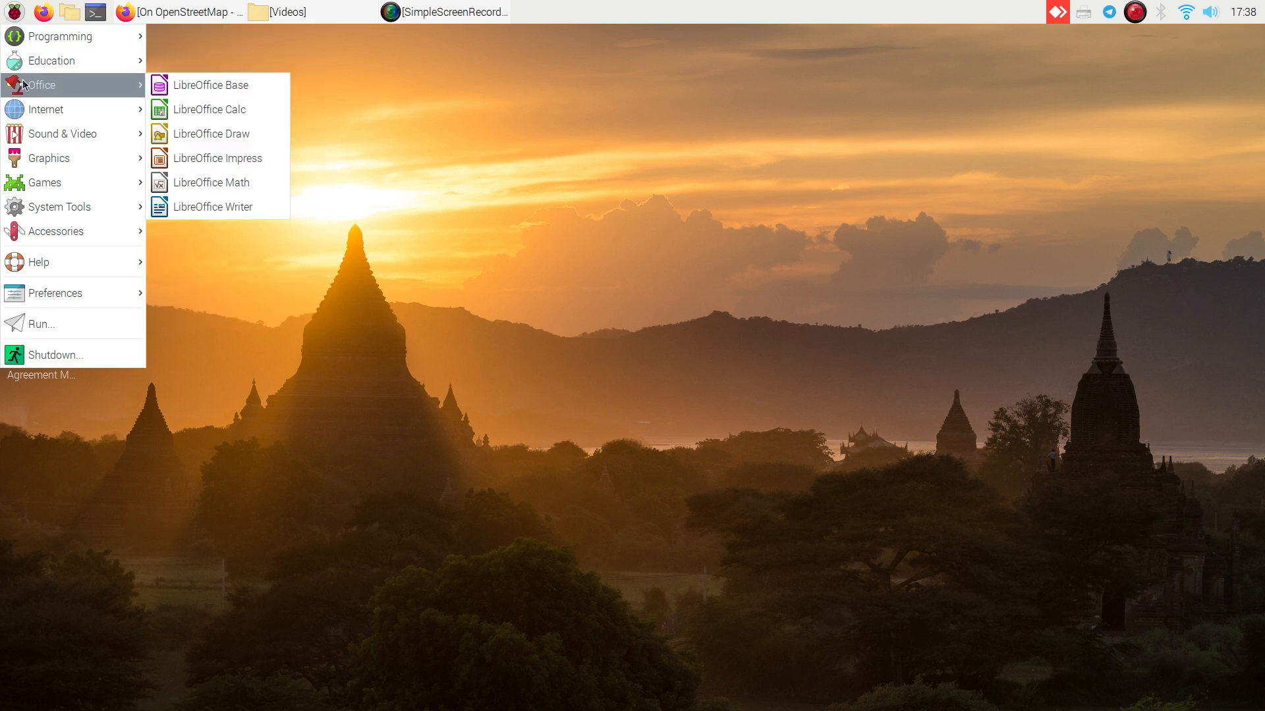
pyautogui.click(221, 87)
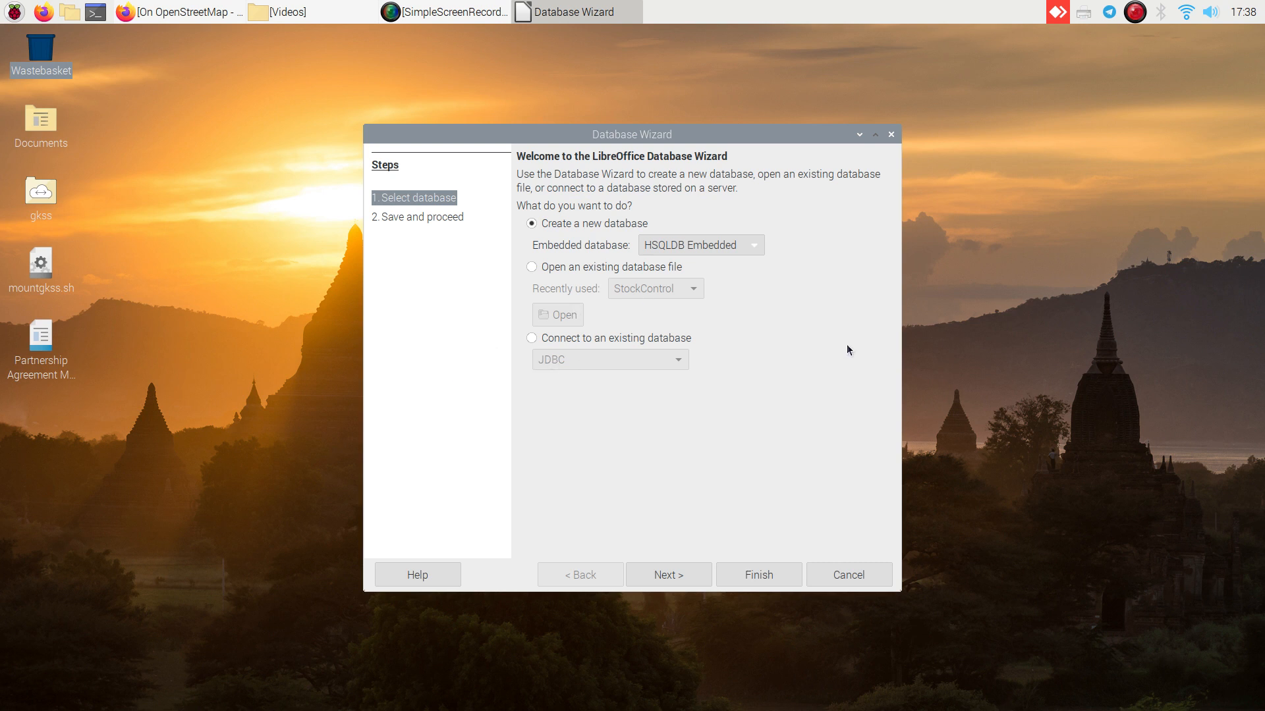
# - Open the existing database file StockControl.odb from the Exam question folder
pyautogui.click(531, 266)
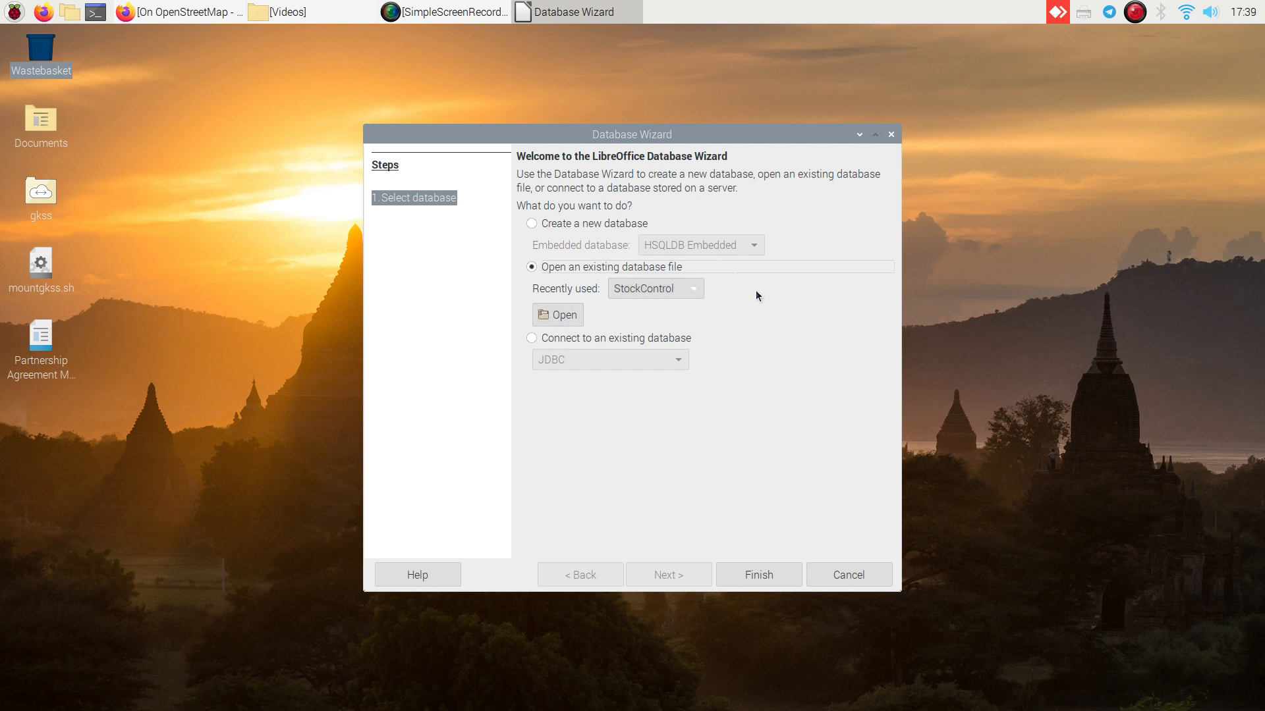
pyautogui.click(558, 316)
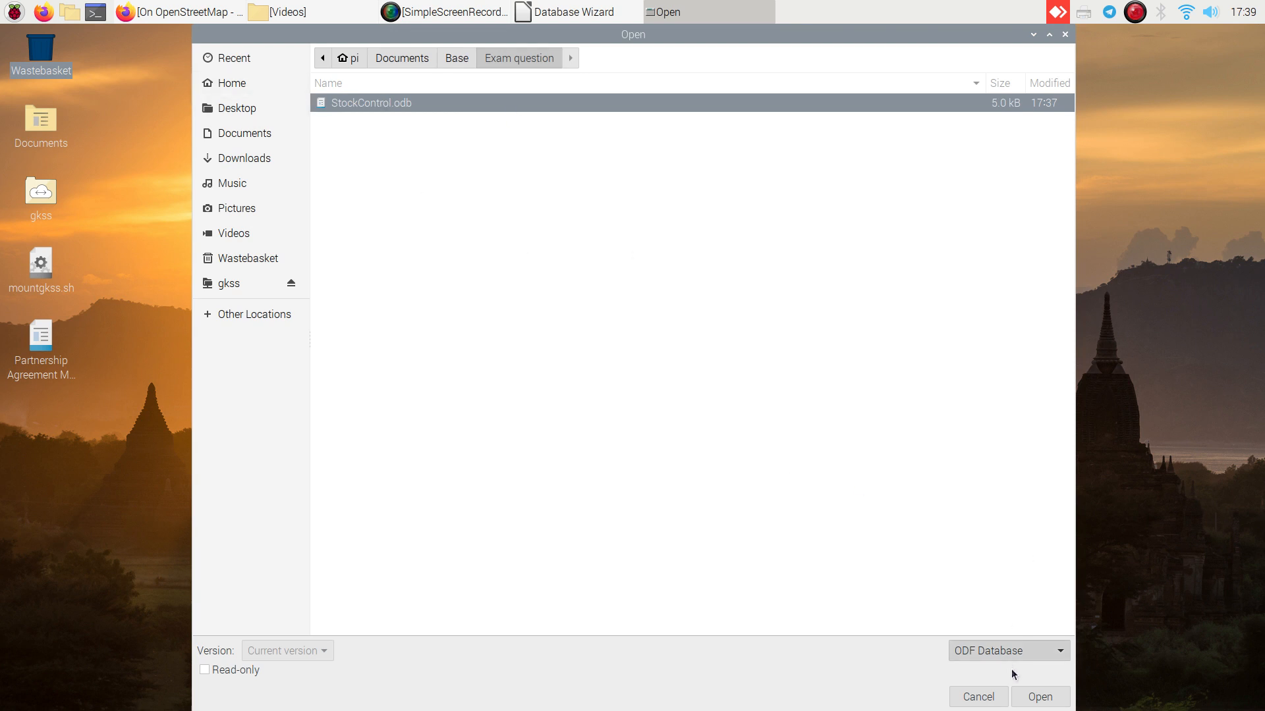
pyautogui.click(1039, 697)
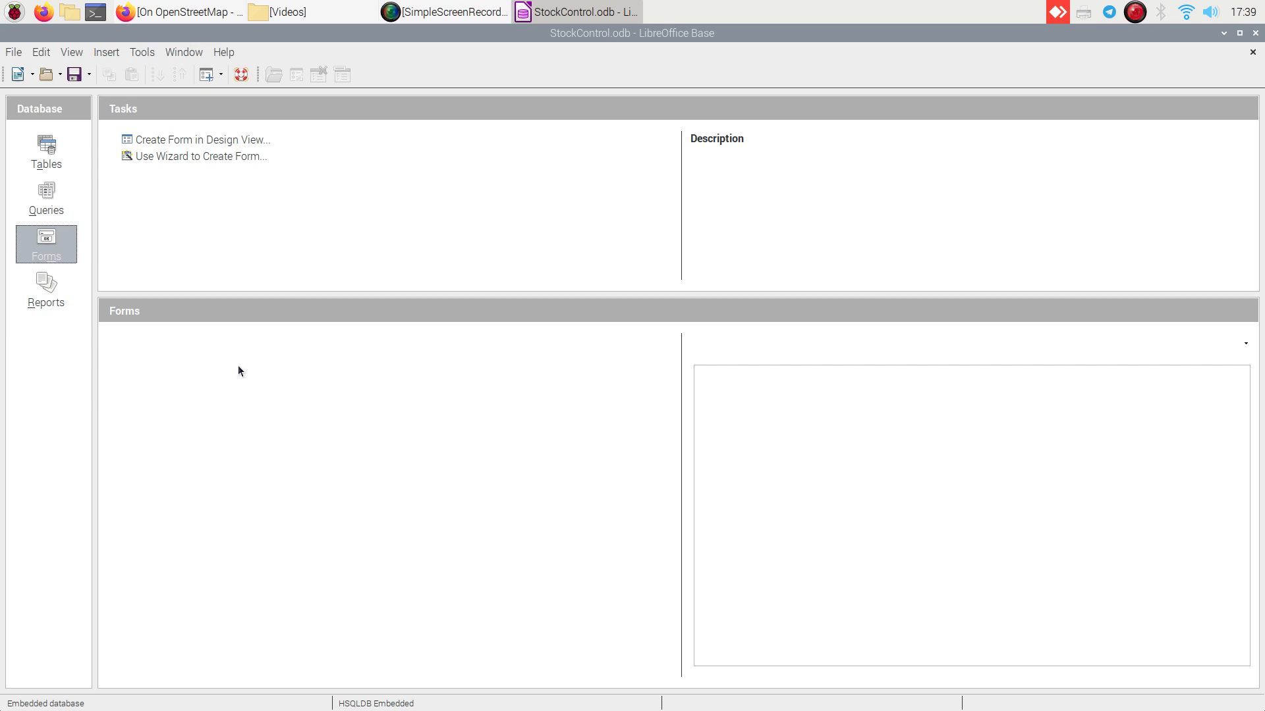
# - Open the StockItems table of the database to view its records
pyautogui.click(46, 150)
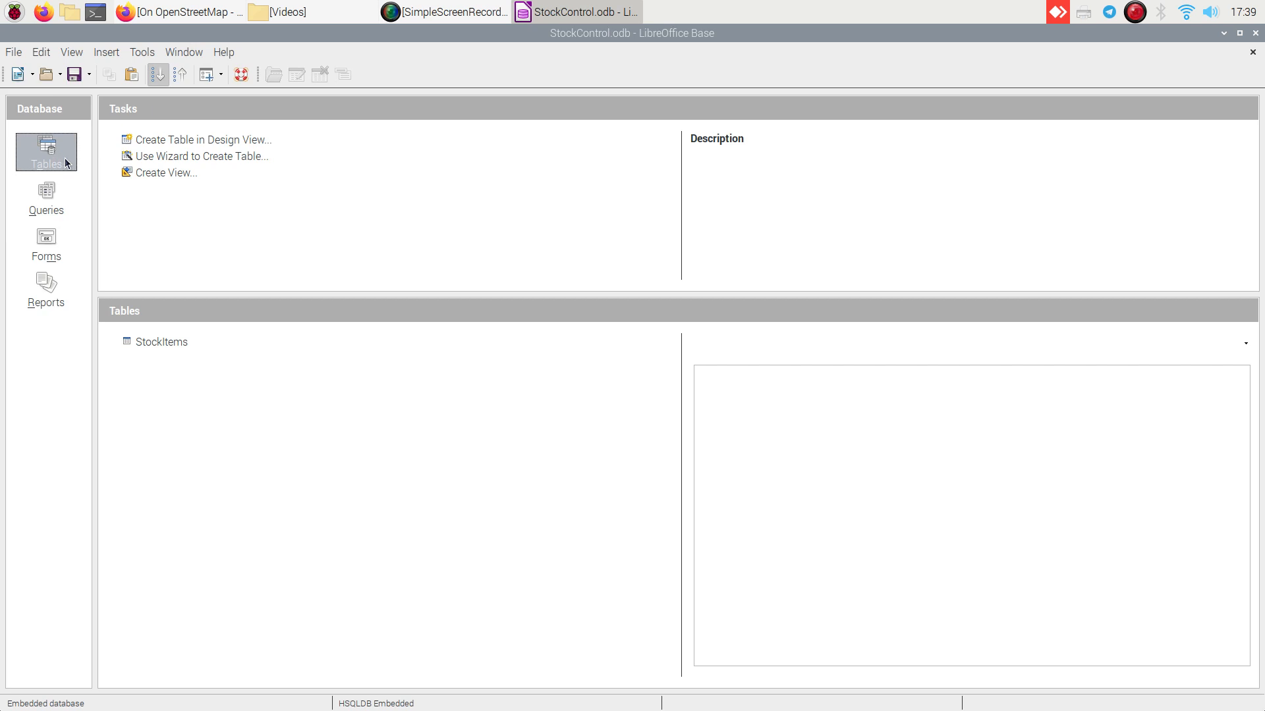
pyautogui.click(142, 341)
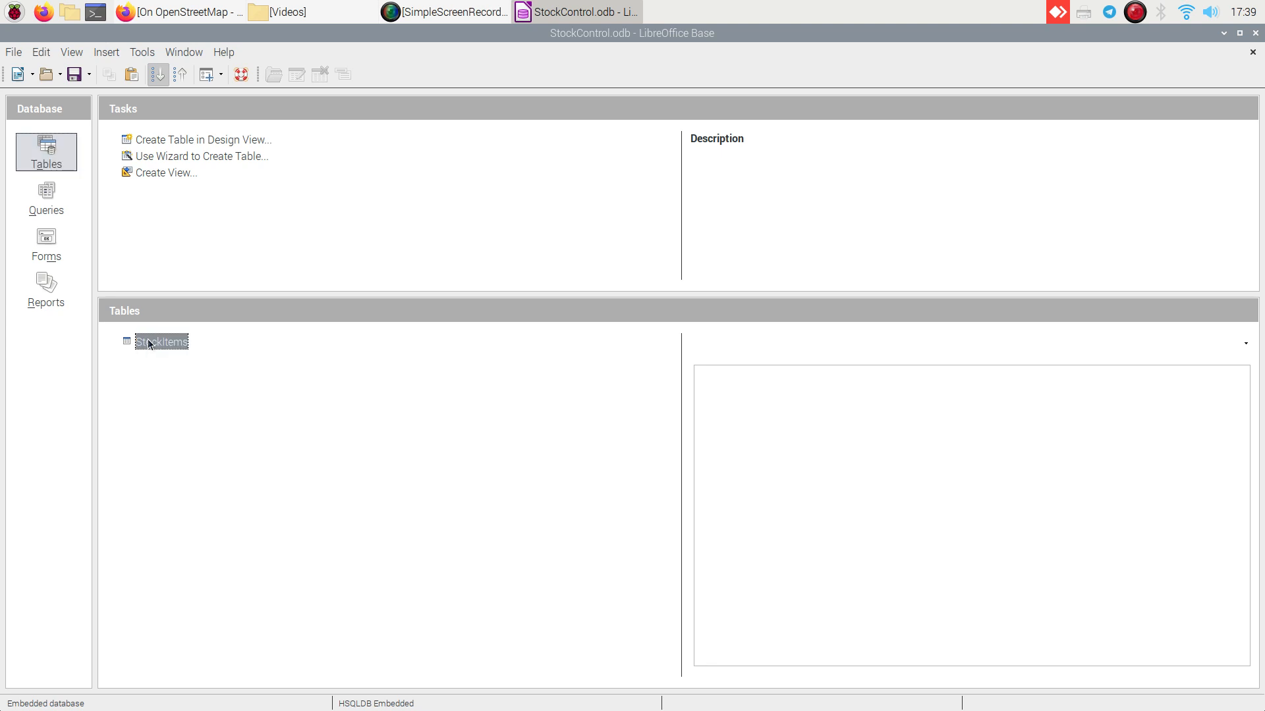
pyautogui.doubleClick(147, 342)
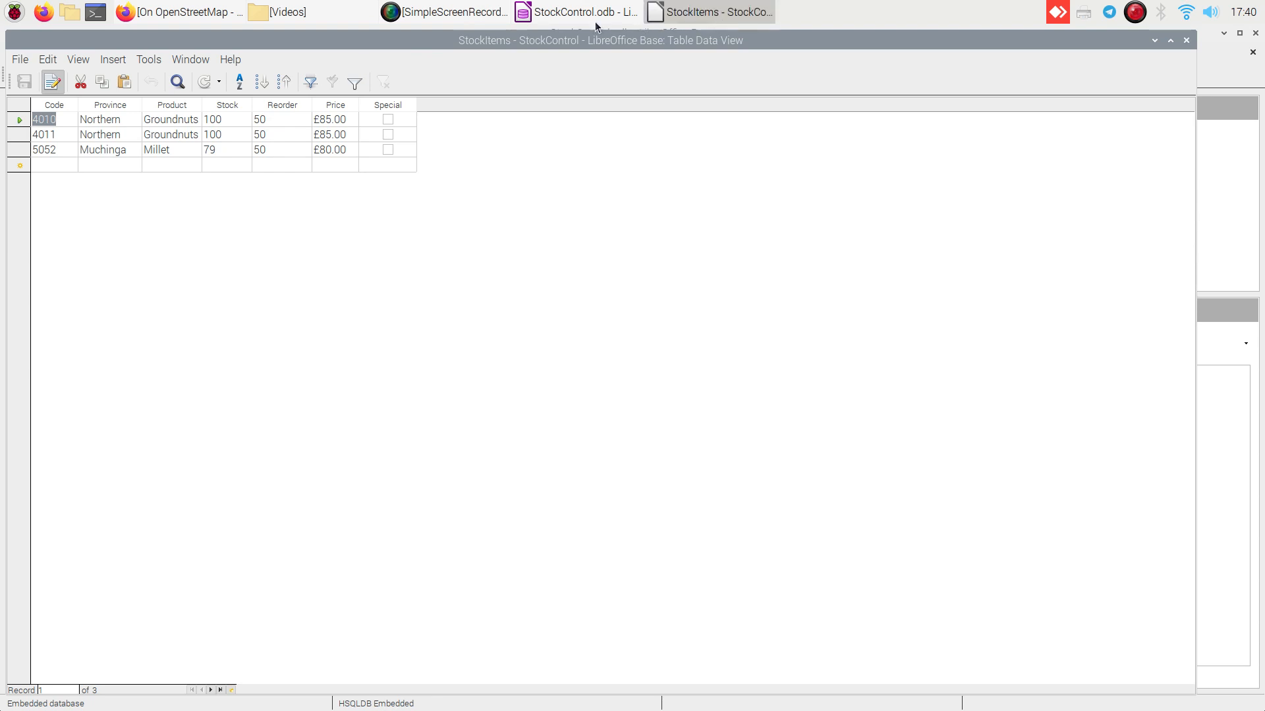
pyautogui.click(428, 12)
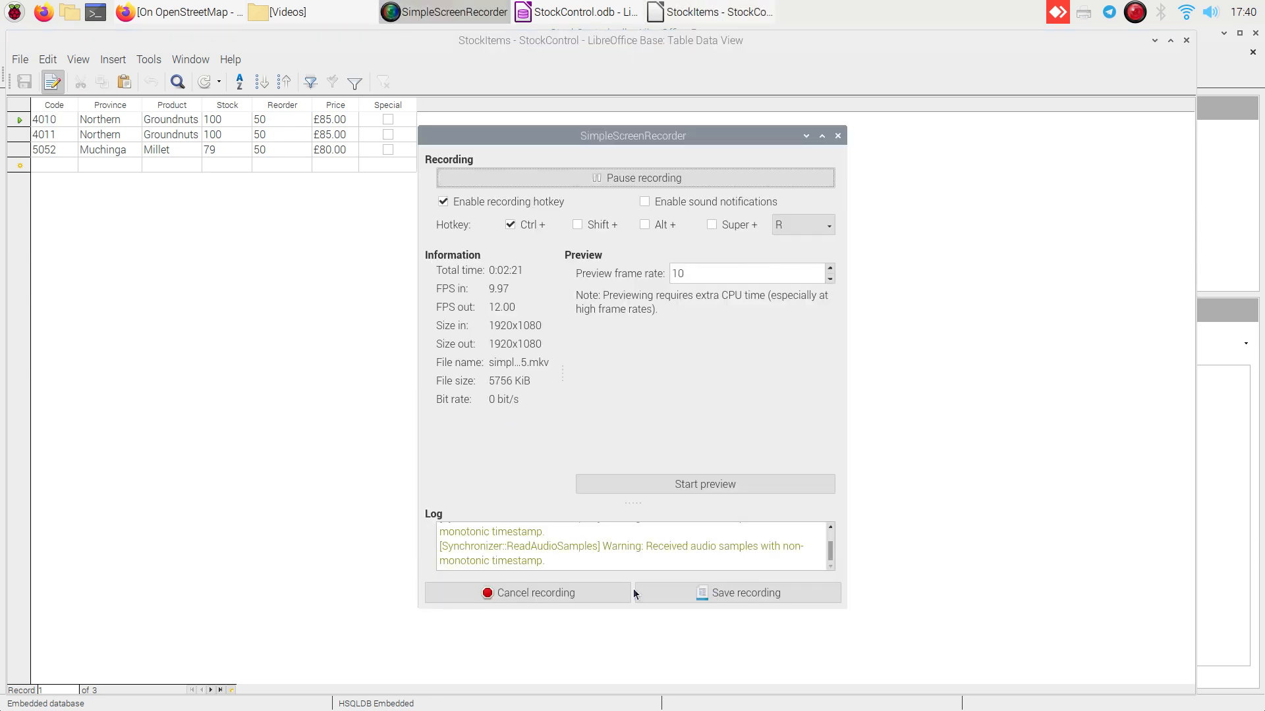
pyautogui.click(621, 177)
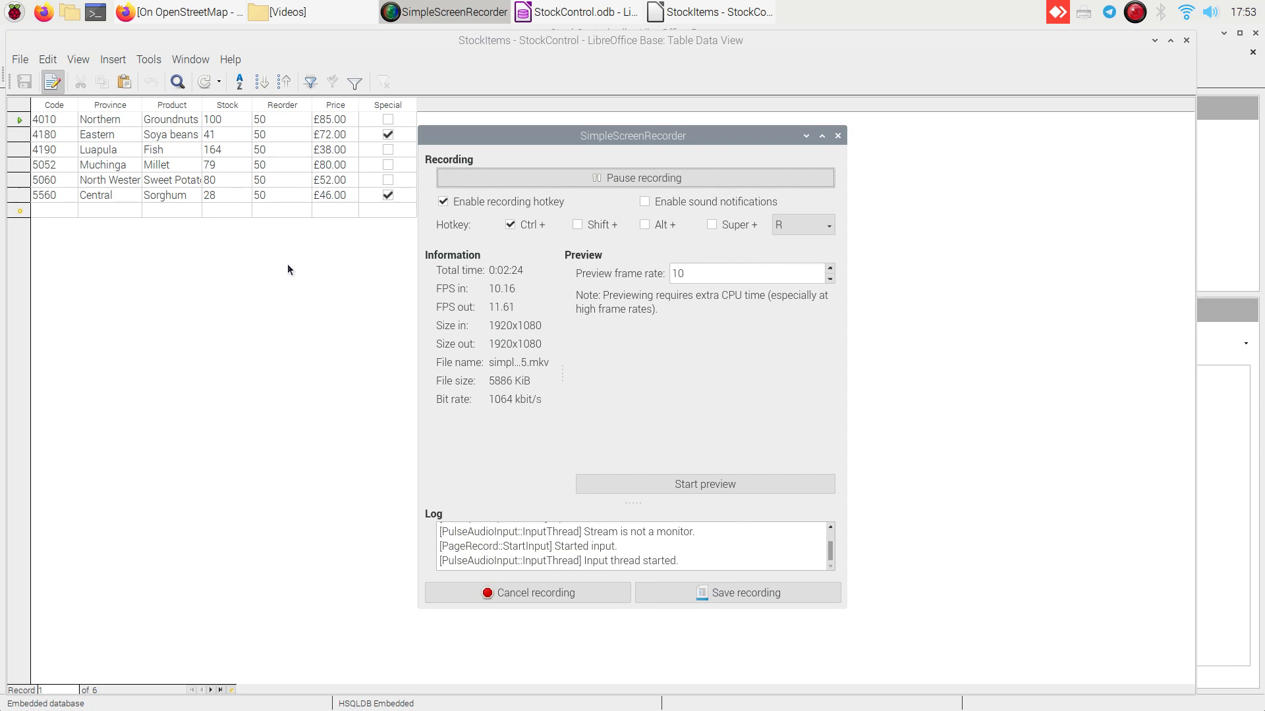
pyautogui.click(615, 183)
pyautogui.click(807, 135)
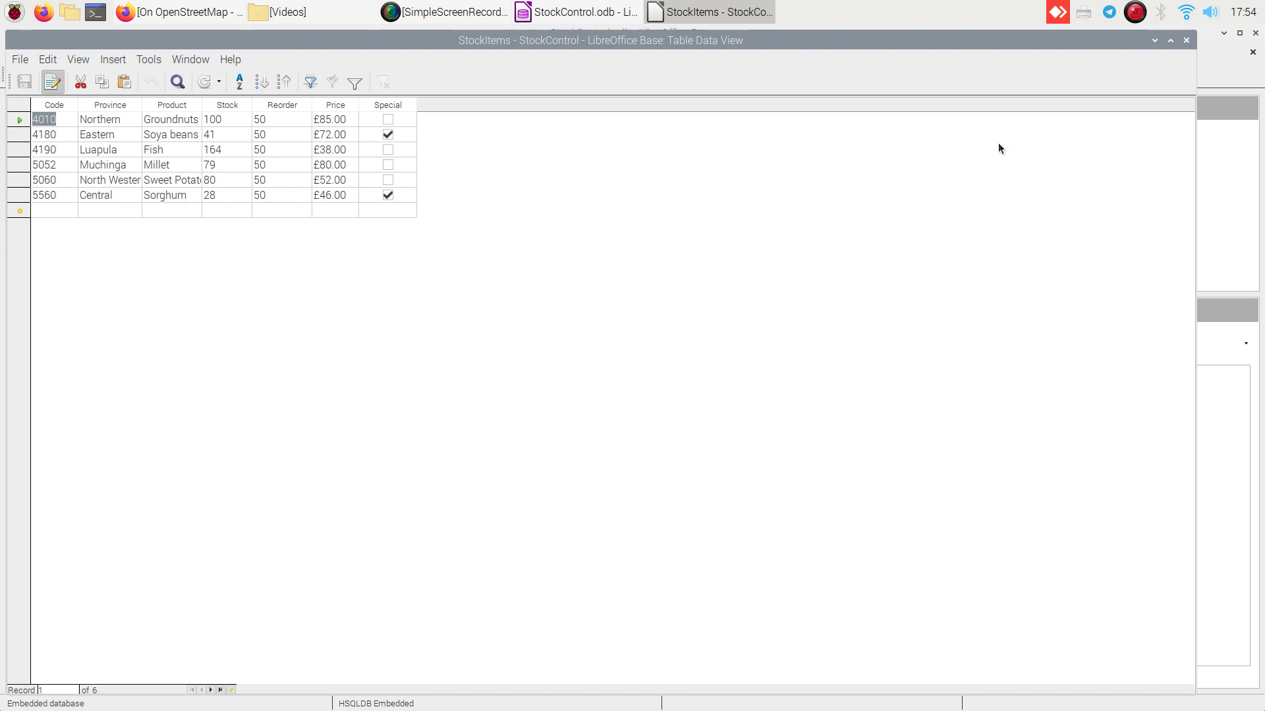
# - Close the table data view and create a new query in Design View based on the StockItems table
pyautogui.click(1186, 43)
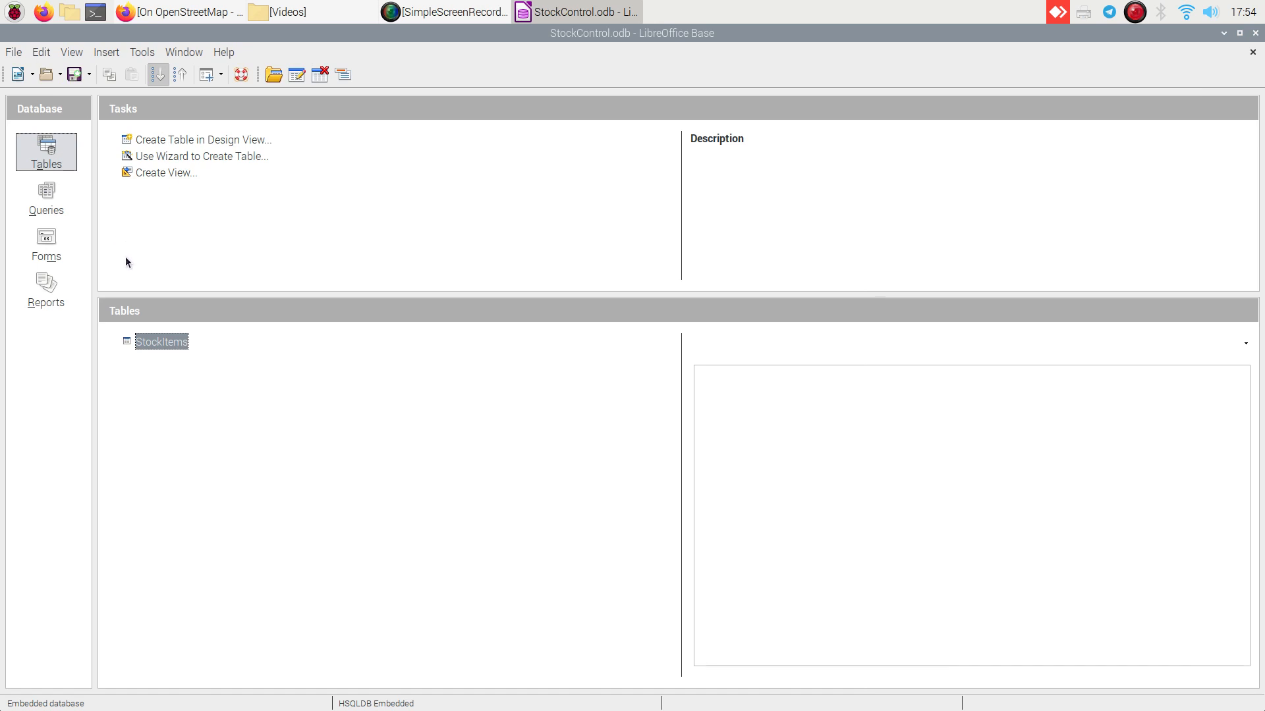
pyautogui.click(48, 196)
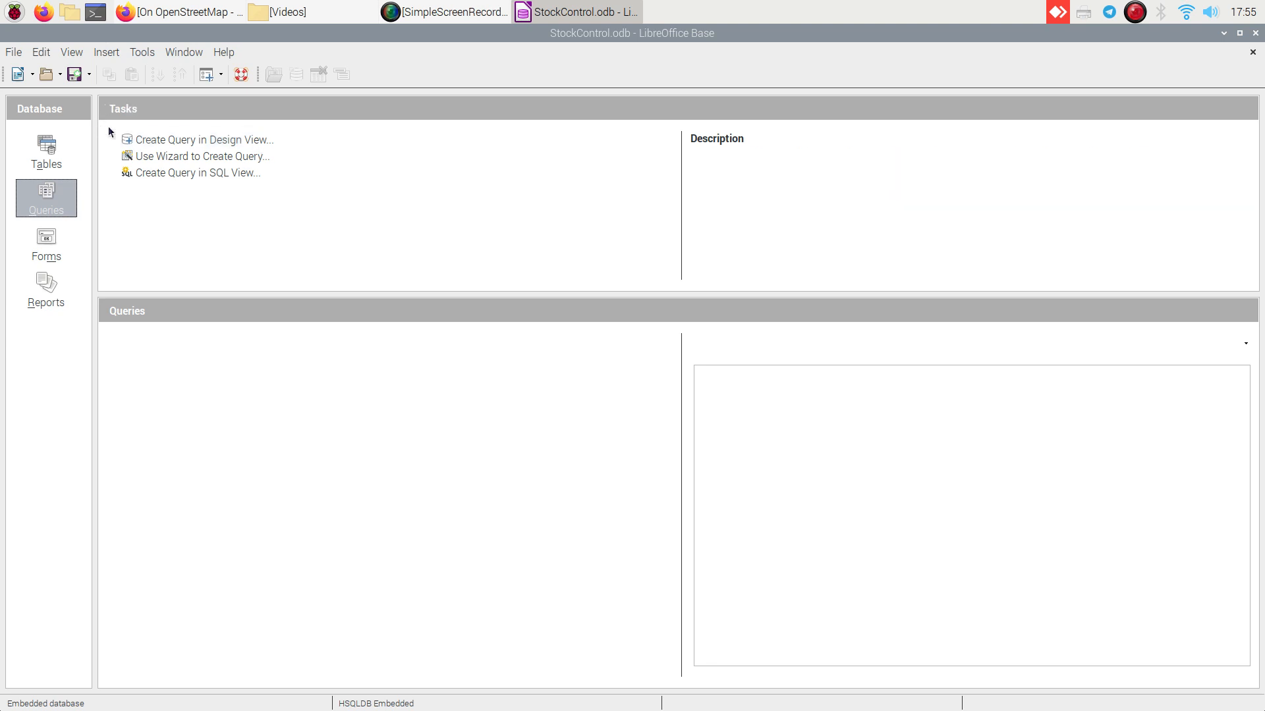
pyautogui.click(161, 140)
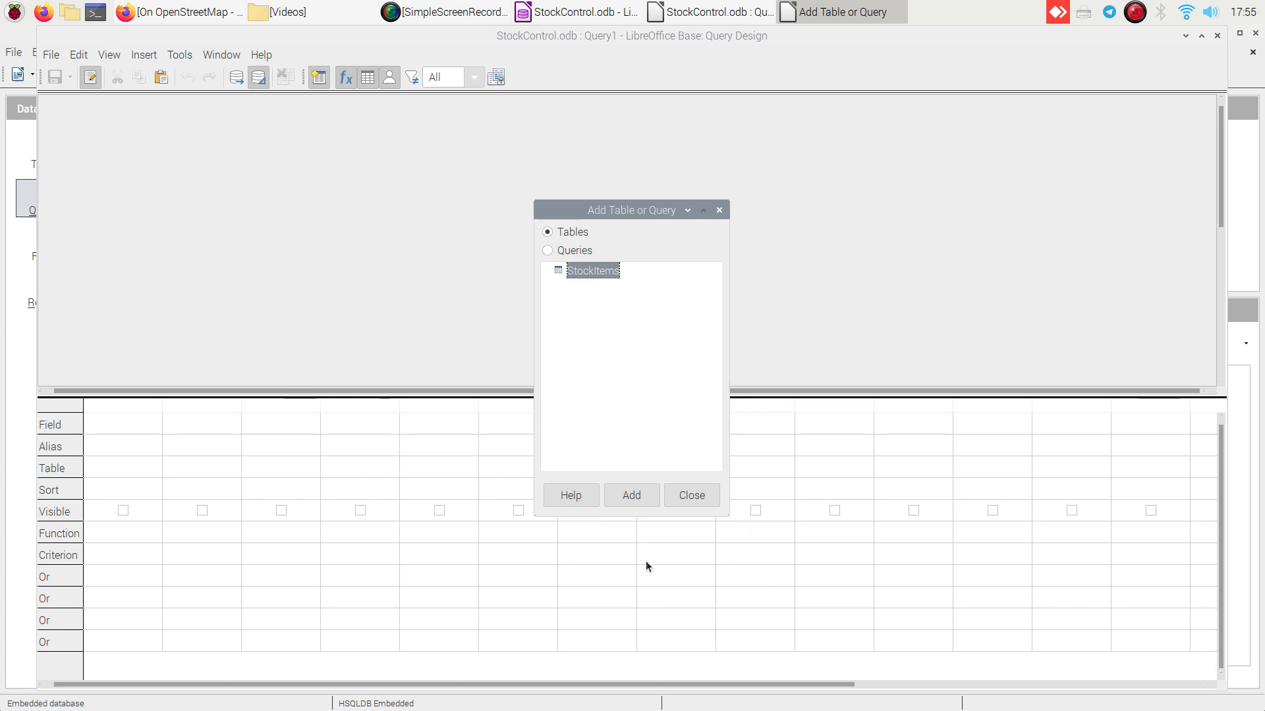
pyautogui.click(627, 498)
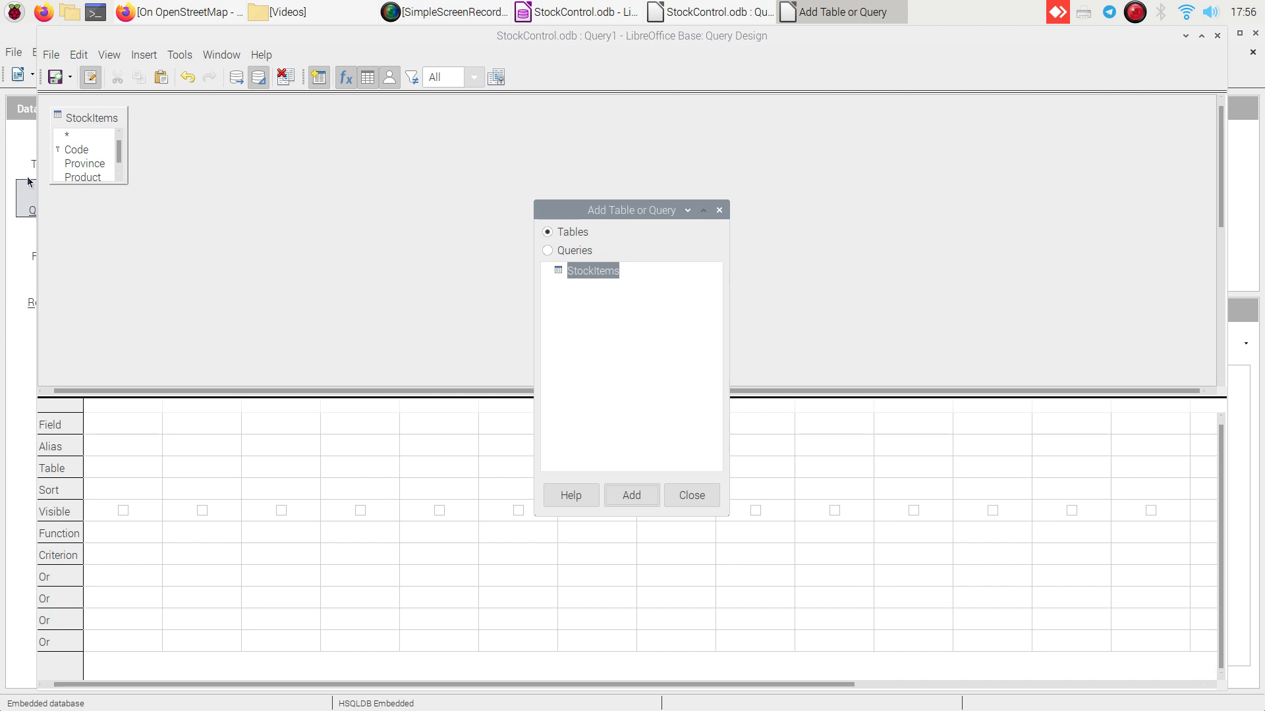
pyautogui.click(685, 496)
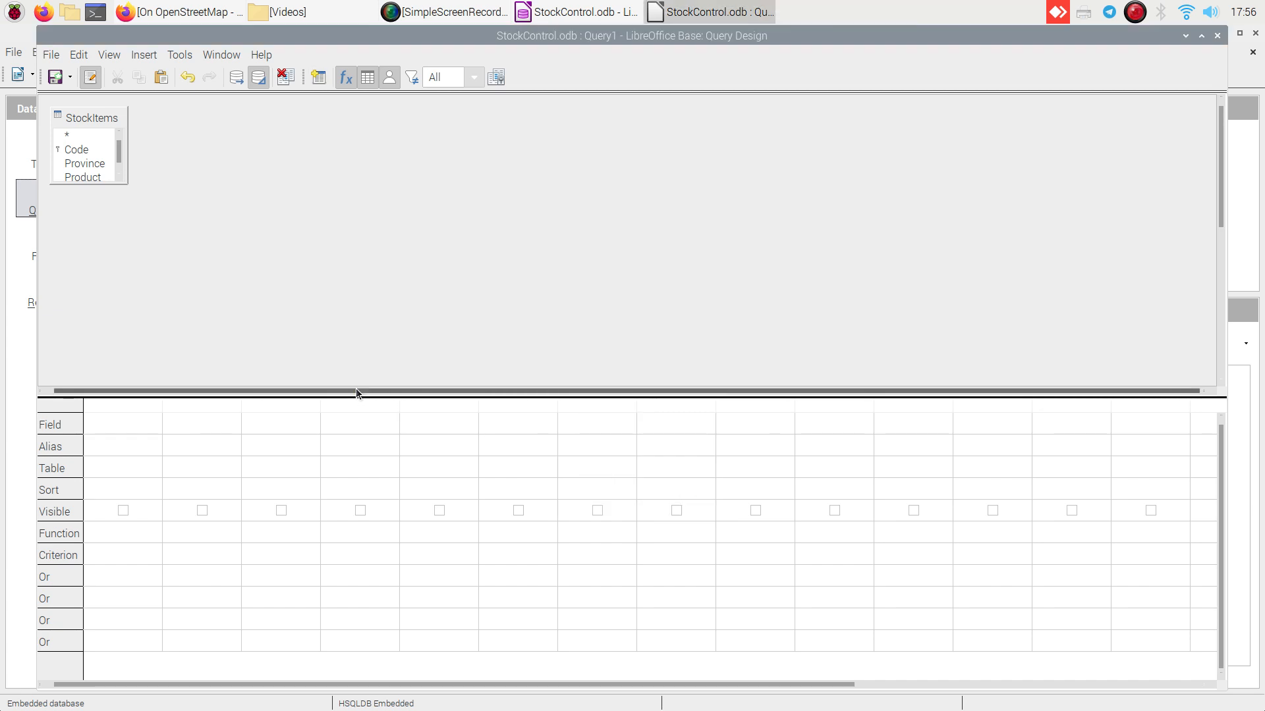
# - Try to save the query before adding any fields to it
pyautogui.click(55, 78)
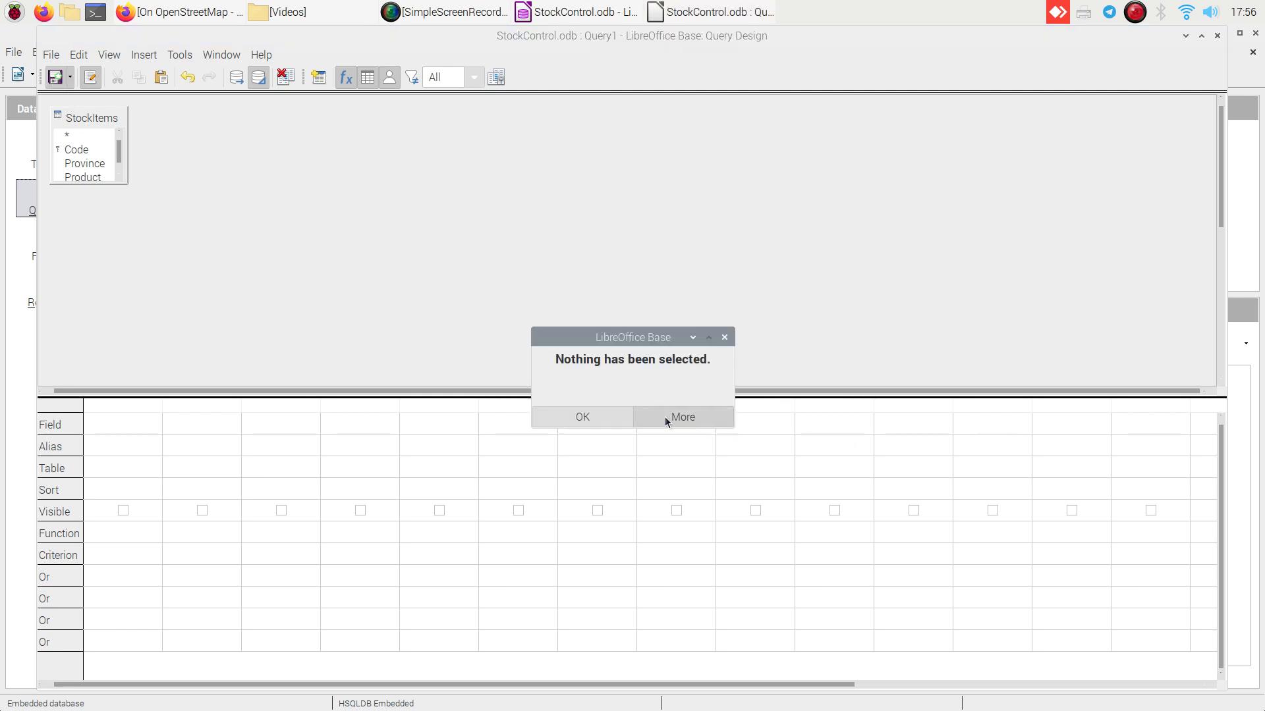
pyautogui.click(607, 415)
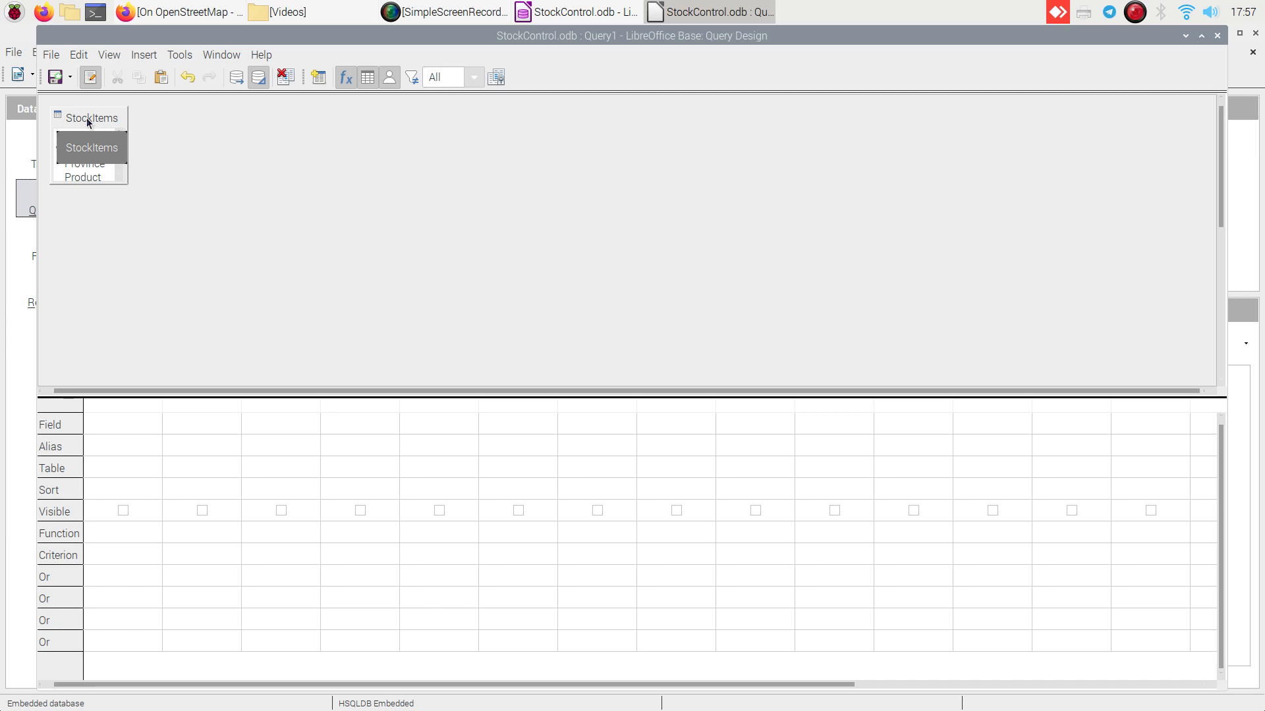
# - Add the StockItems fields Province, Product and Stock to the first three columns of the query design grid
pyautogui.click(94, 429)
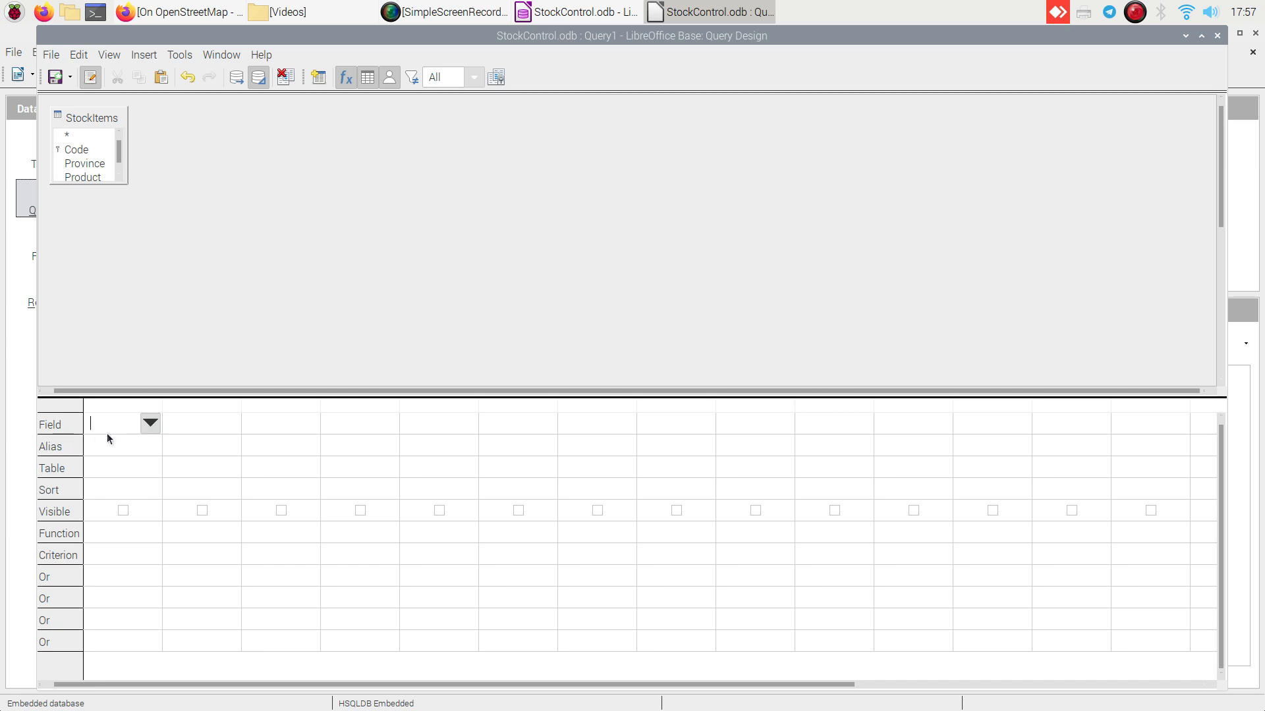
pyautogui.click(146, 426)
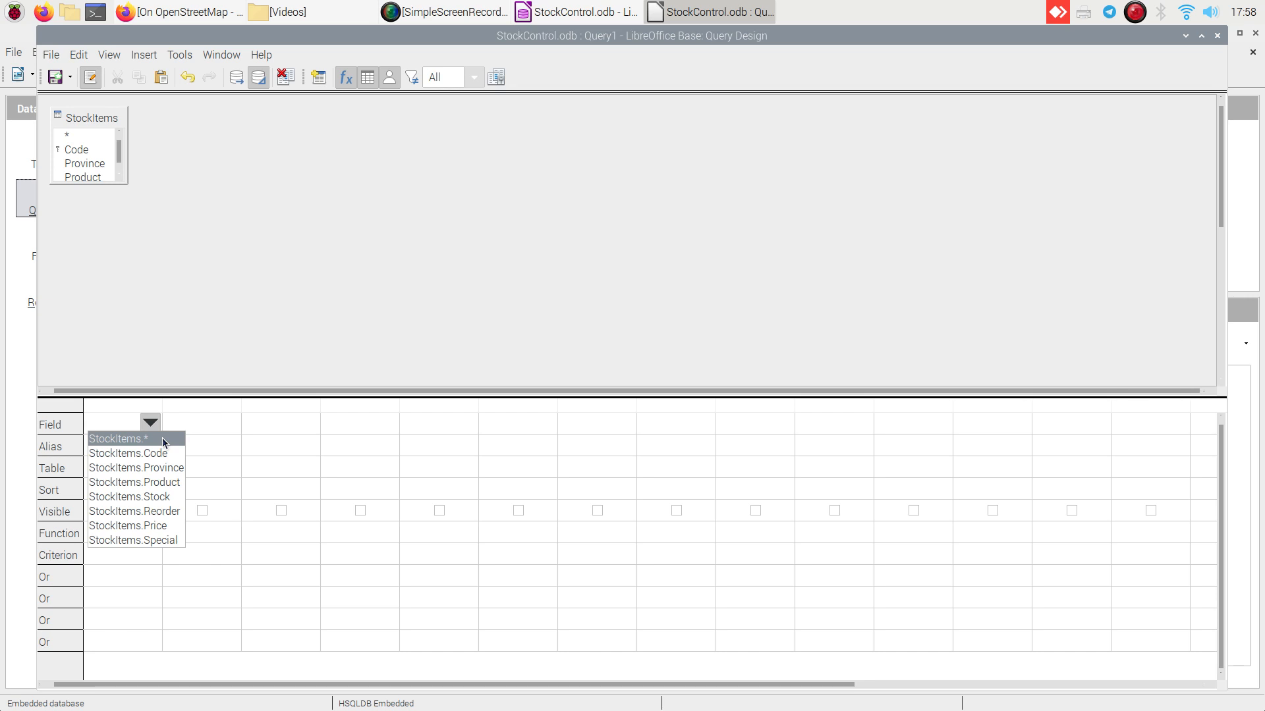
pyautogui.click(131, 469)
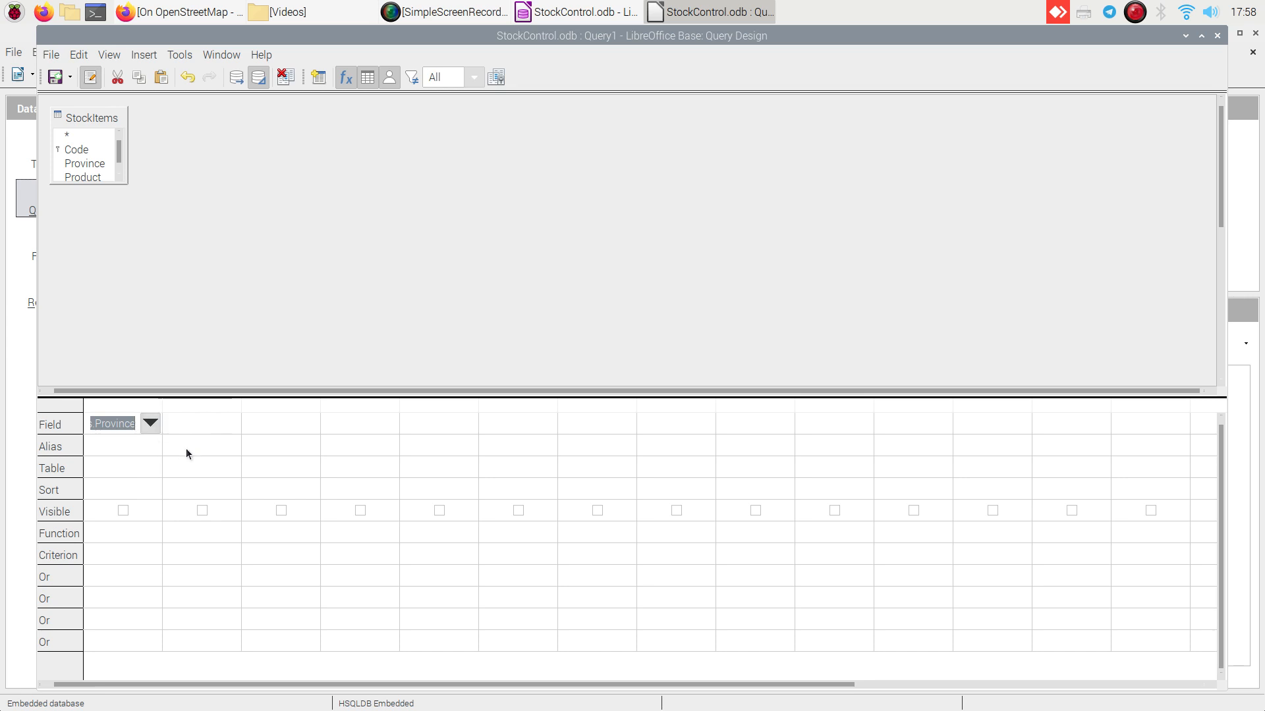
pyautogui.click(192, 423)
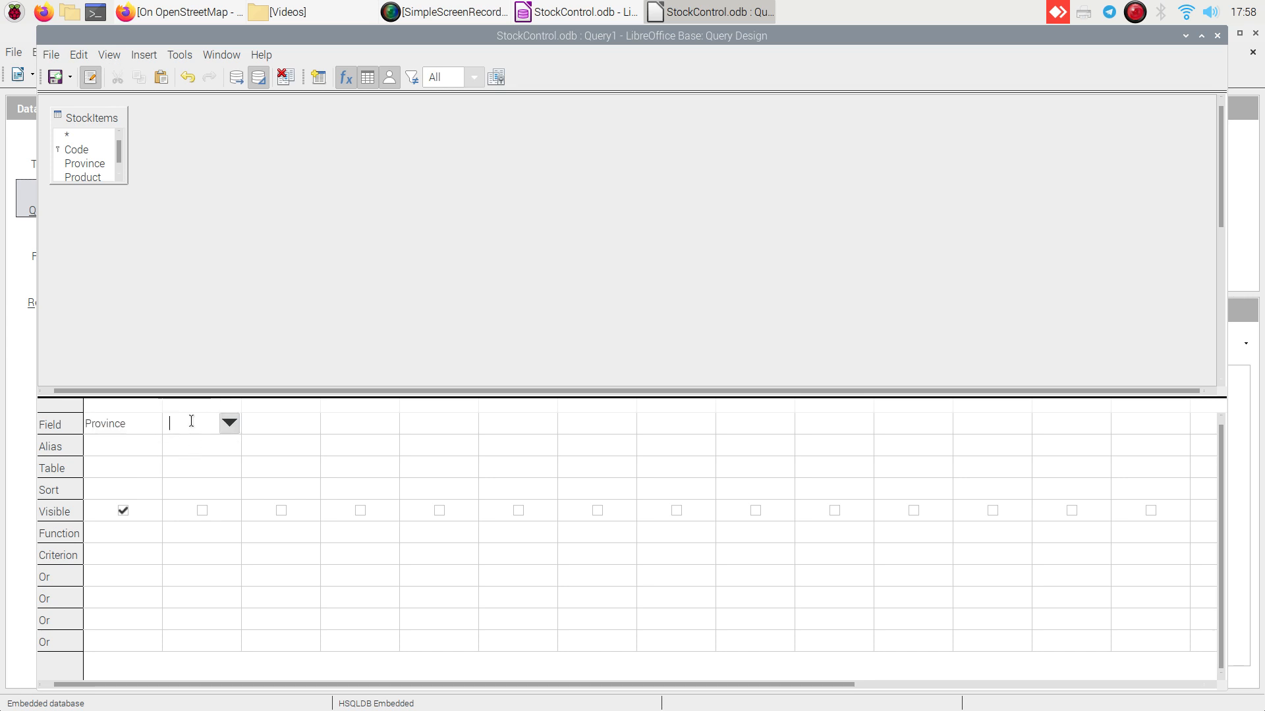
pyautogui.click(229, 423)
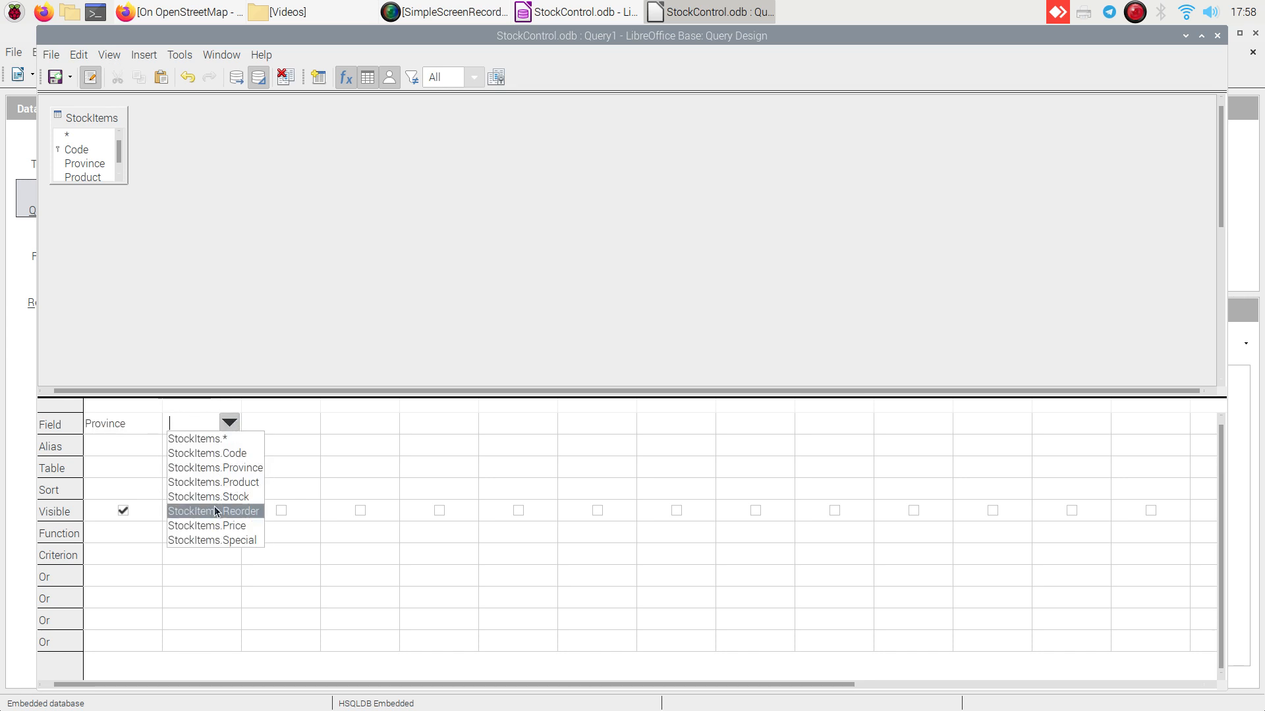
pyautogui.click(208, 487)
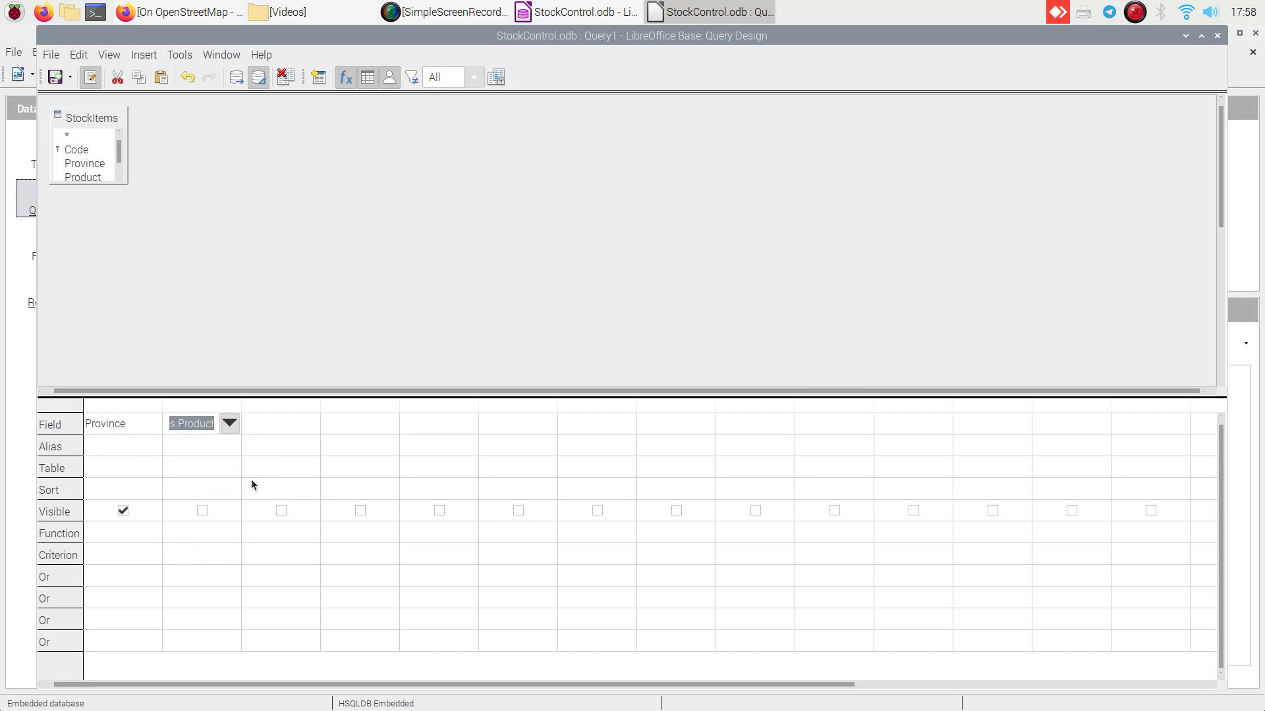
pyautogui.click(268, 425)
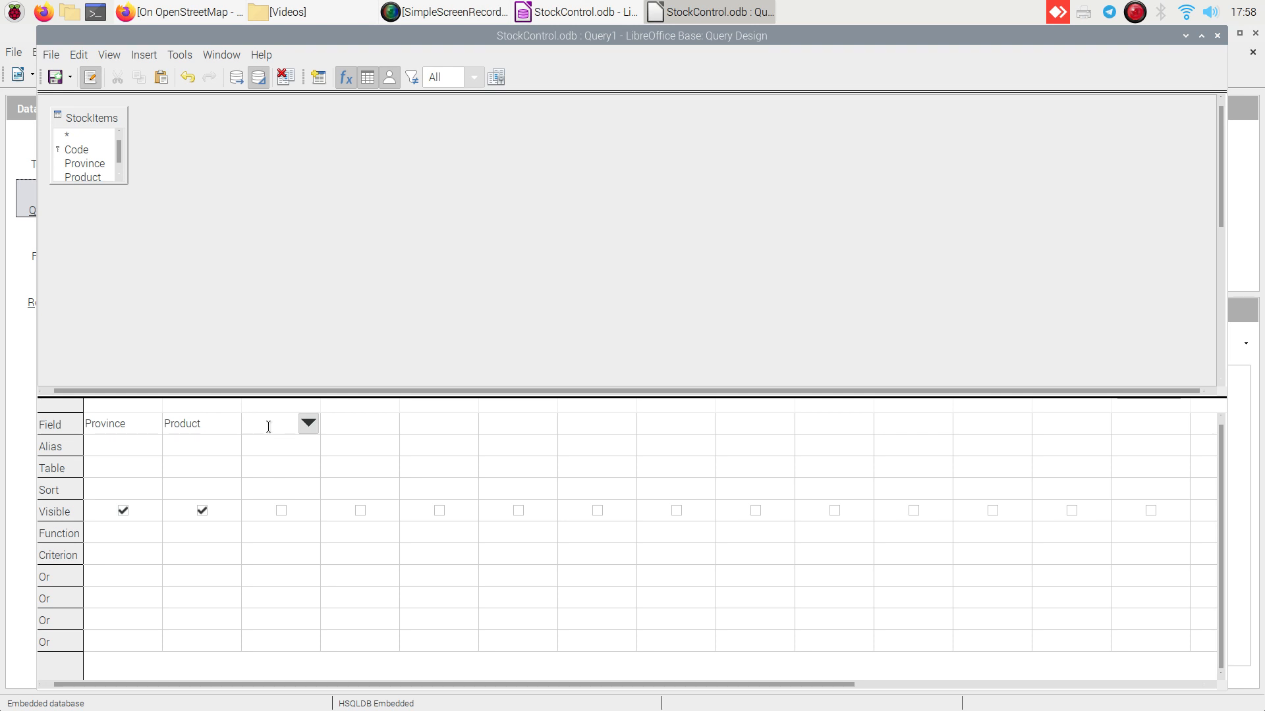
pyautogui.click(307, 424)
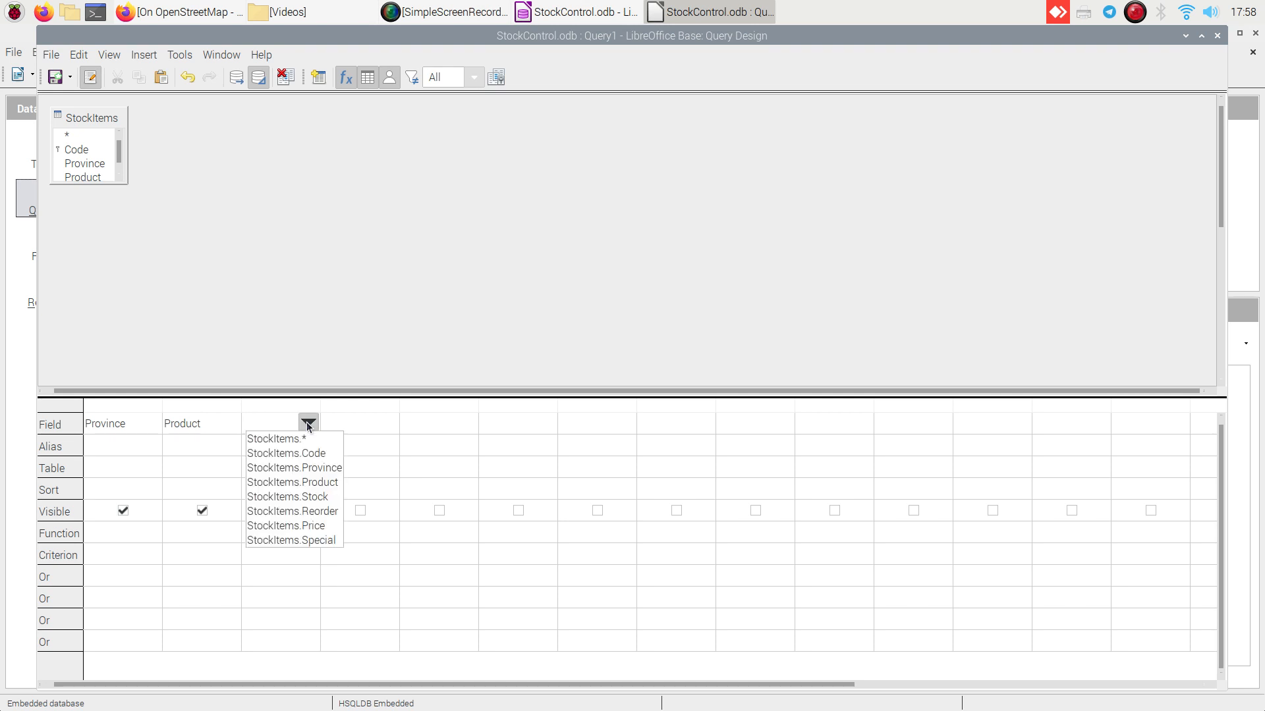
pyautogui.click(297, 497)
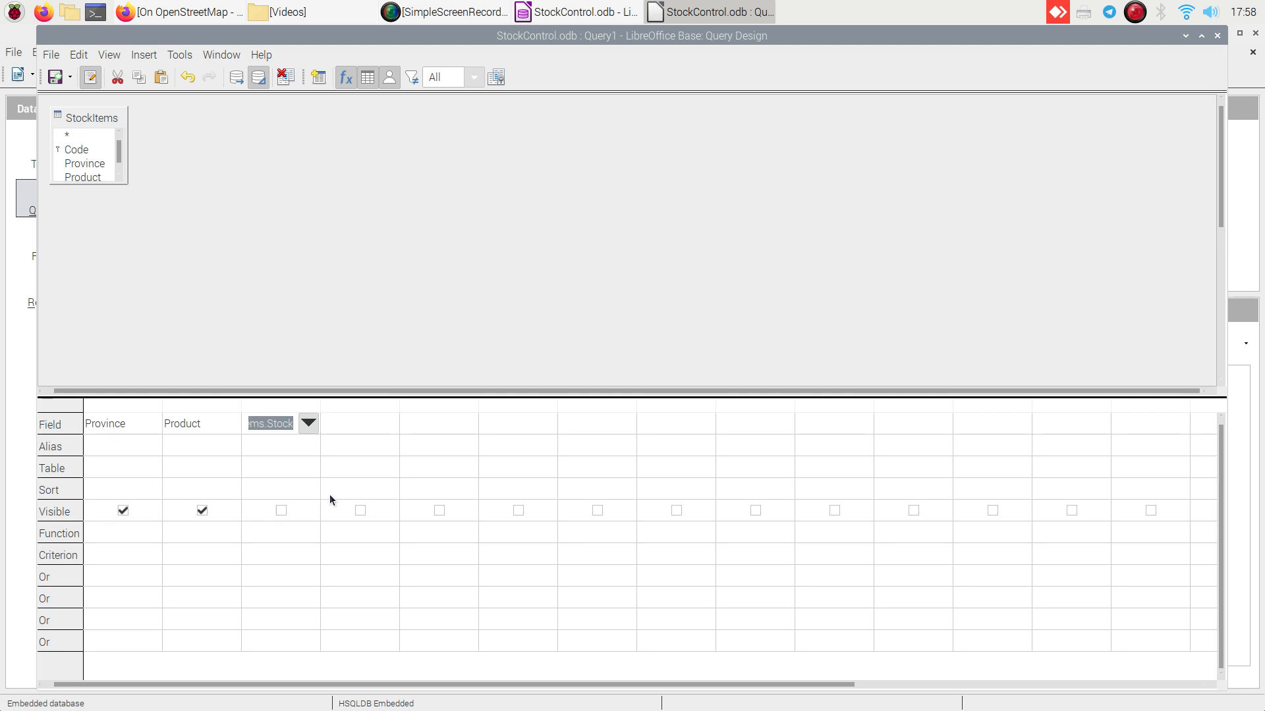
# - Add the StockItems fields Price and Reorder to the fourth and fifth columns of the query design grid
pyautogui.click(351, 425)
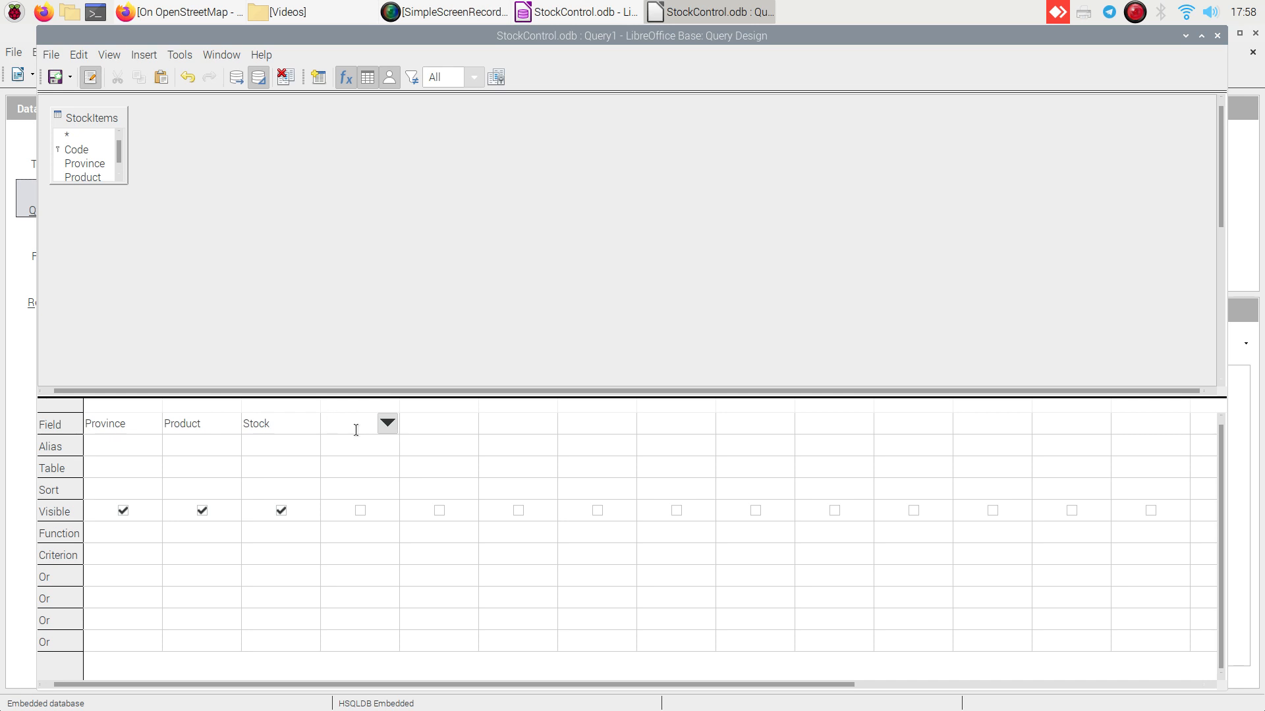
pyautogui.click(388, 424)
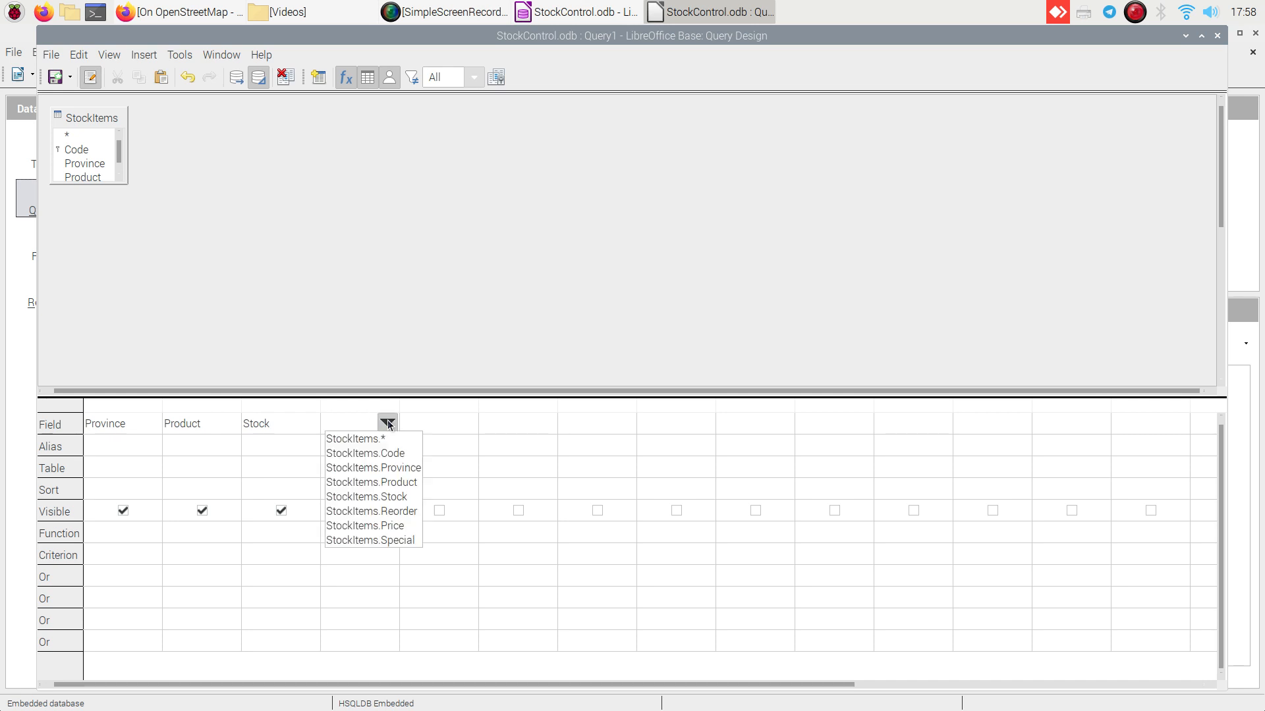
pyautogui.click(367, 526)
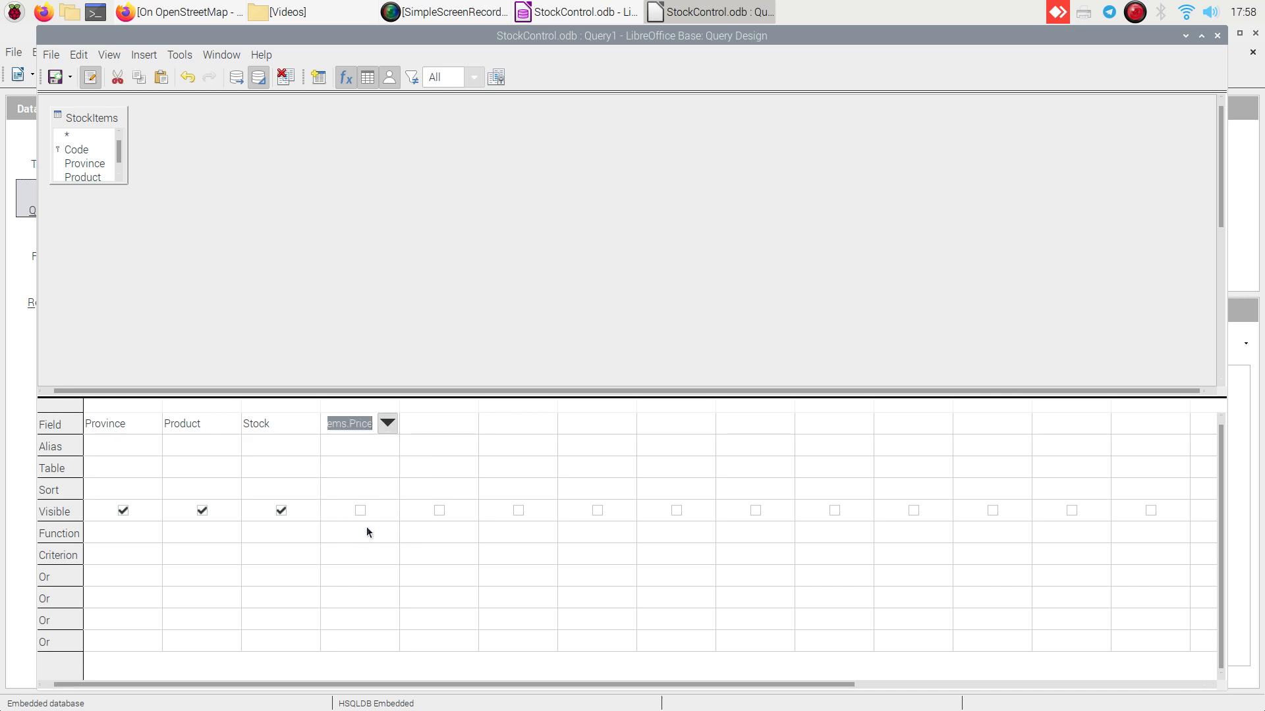
pyautogui.click(451, 427)
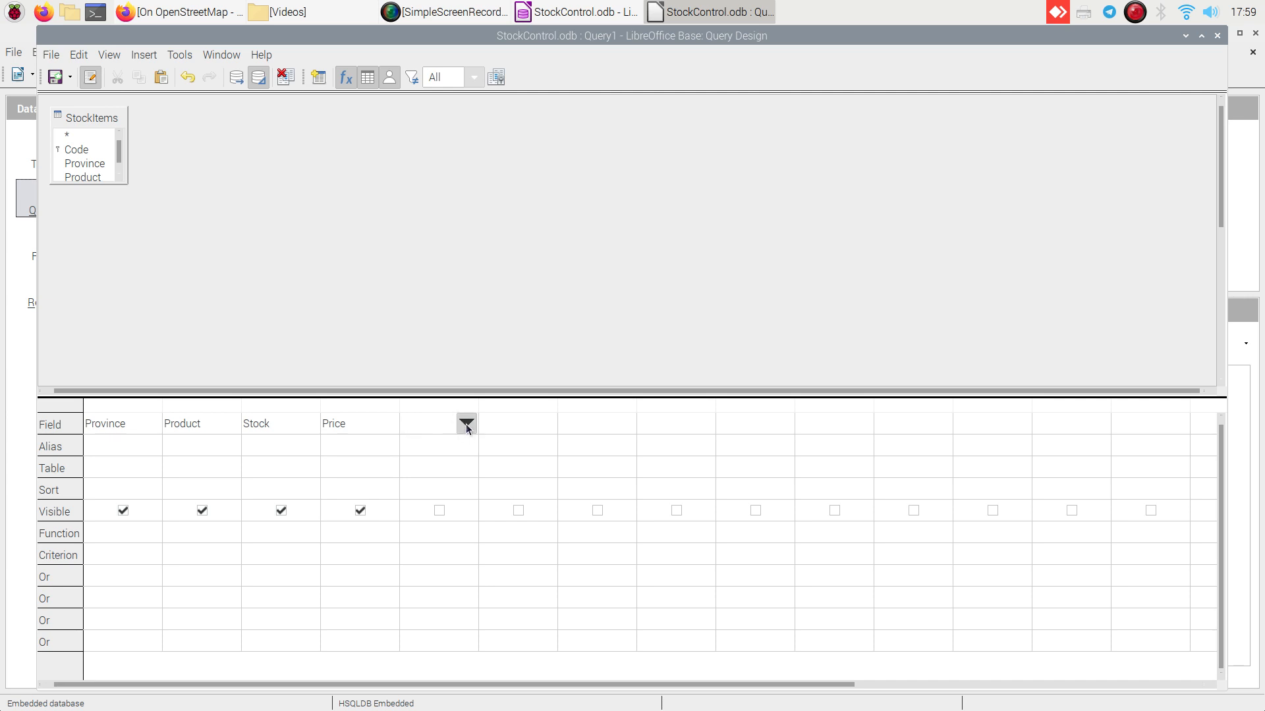
pyautogui.click(465, 424)
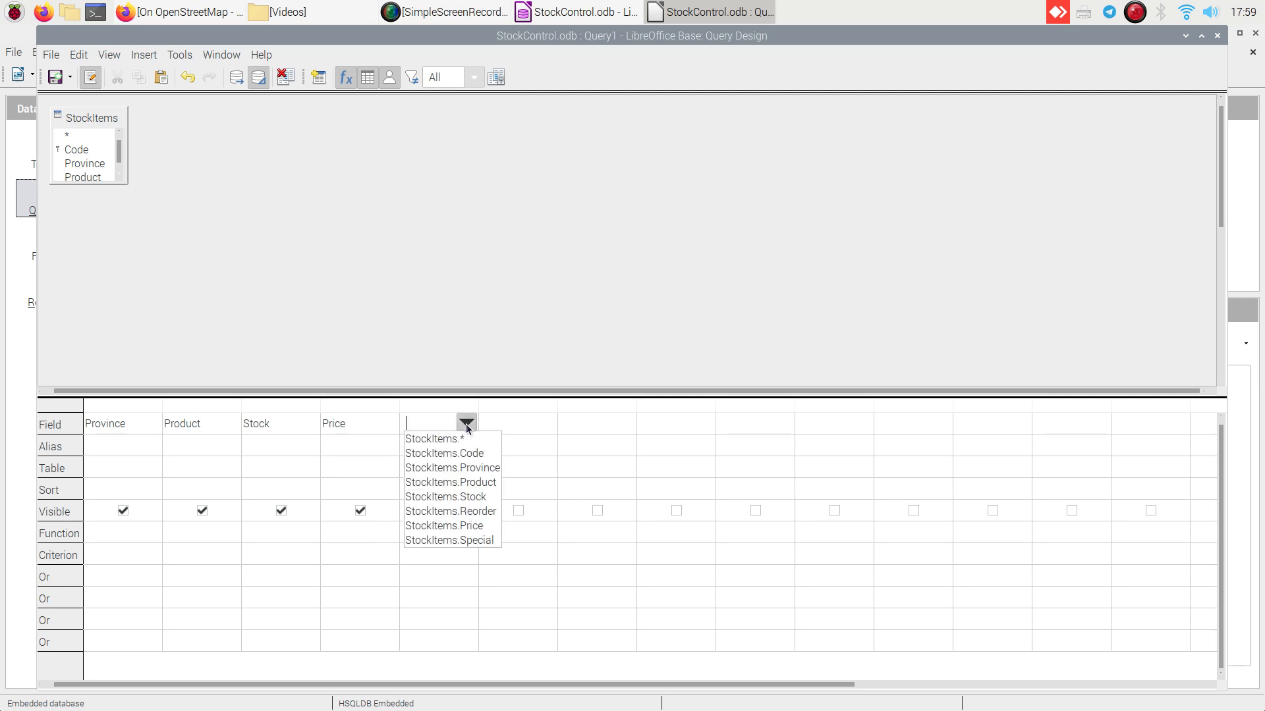
pyautogui.click(463, 512)
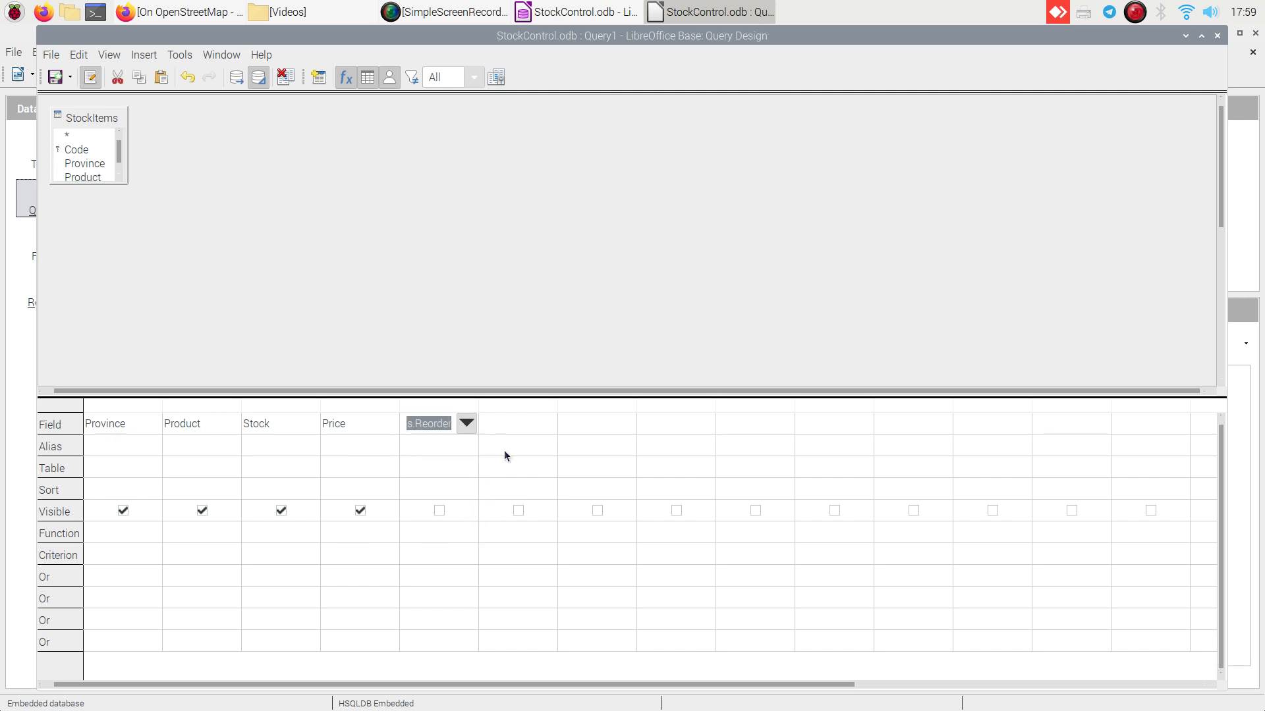
# - Add the StockItems field Special to the sixth column of the query design grid
pyautogui.click(527, 426)
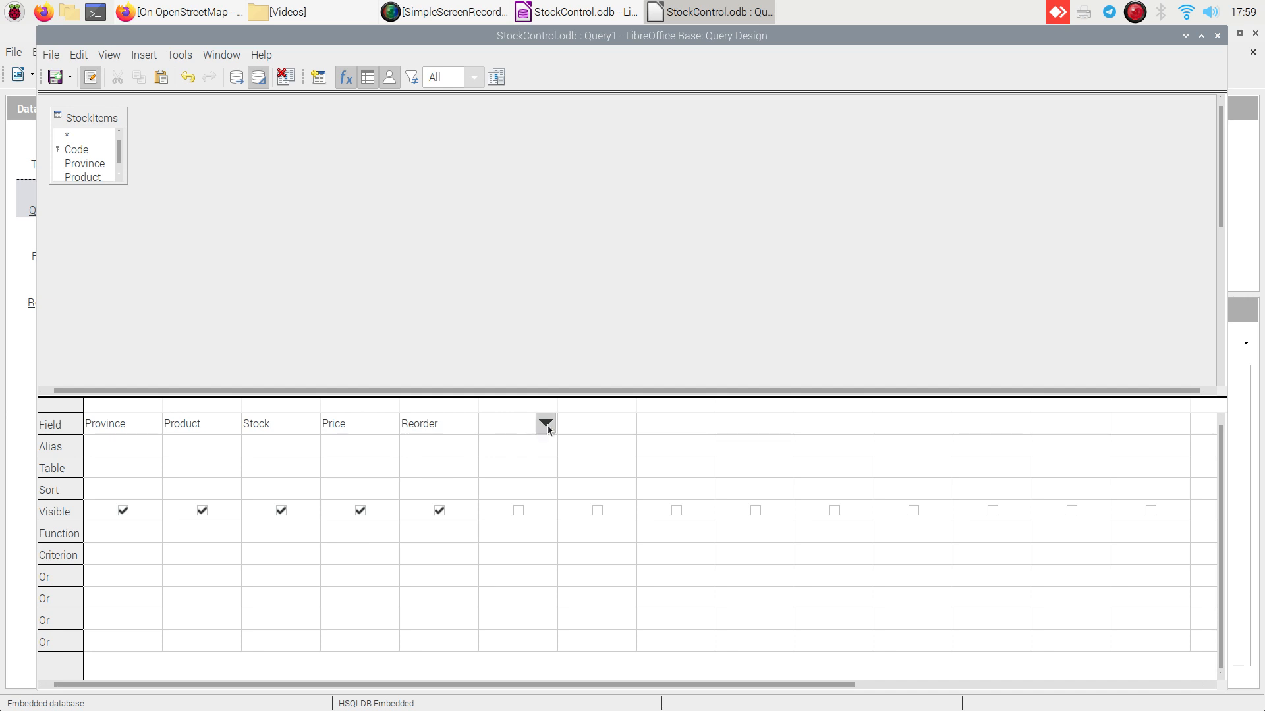
pyautogui.click(546, 424)
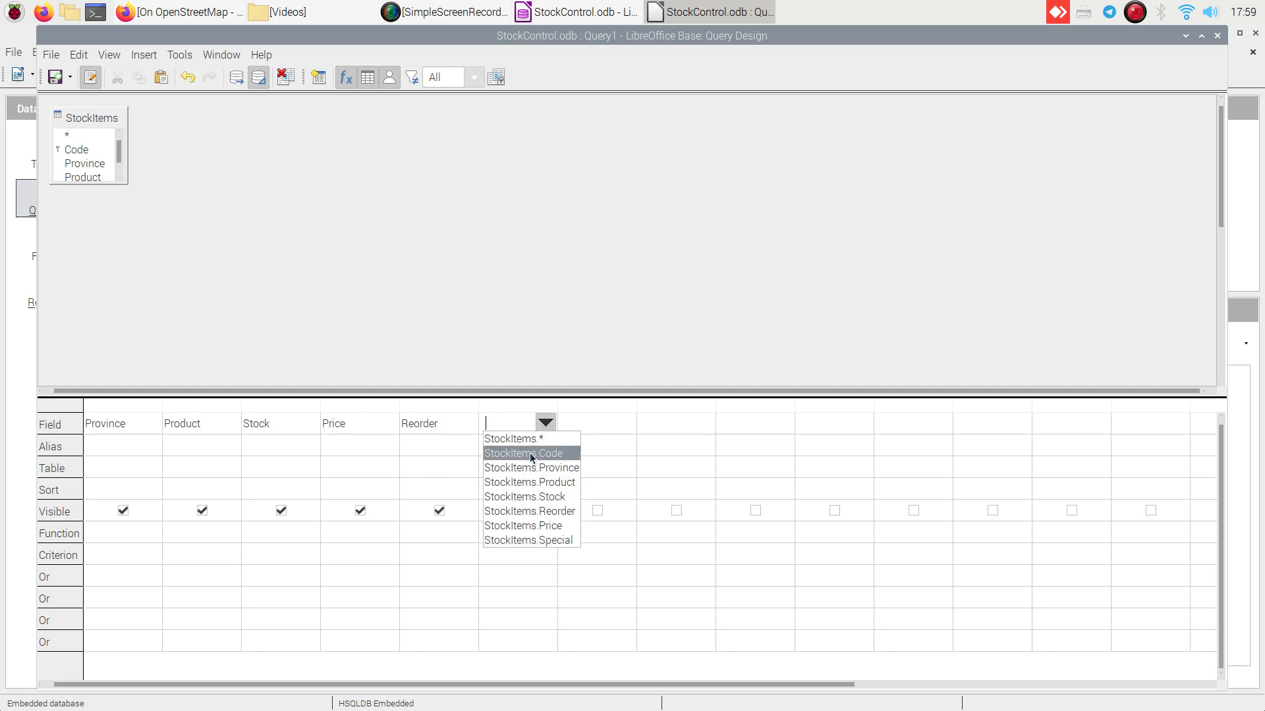
pyautogui.click(525, 540)
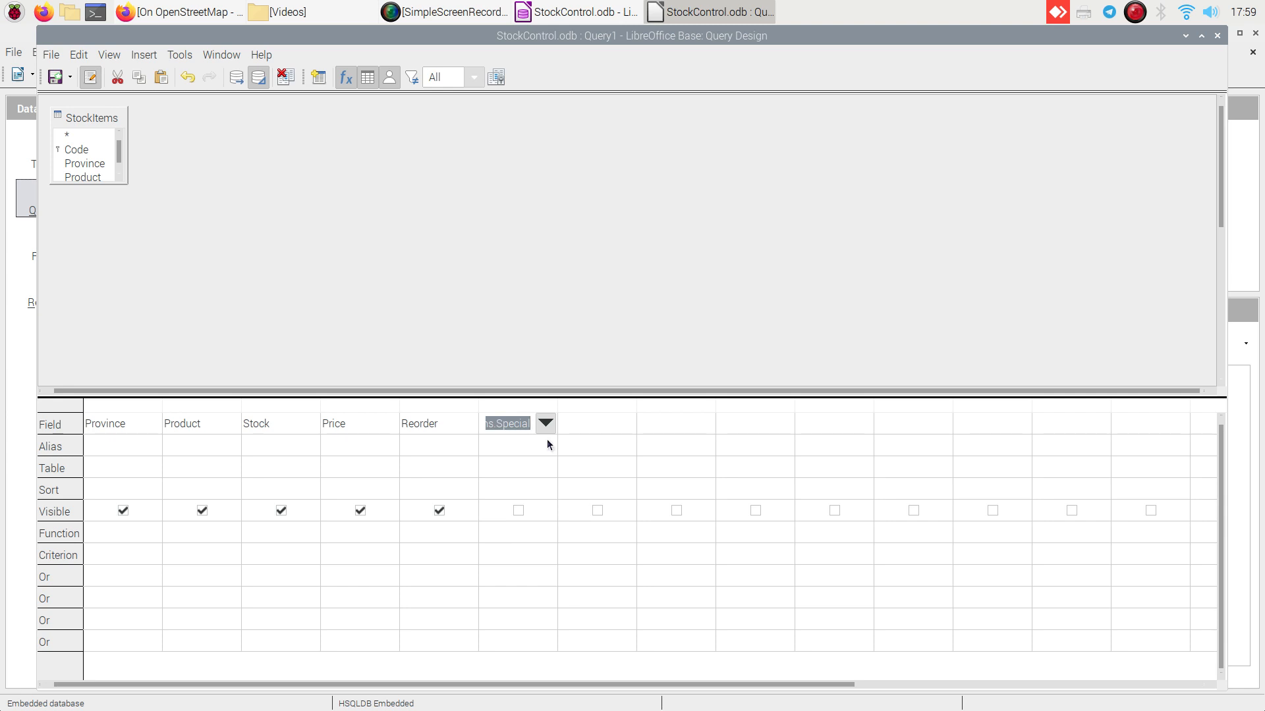
# - Add a calculated field "Price" * "Reorder" in the seventh column and give it the alias Cost
pyautogui.click(579, 425)
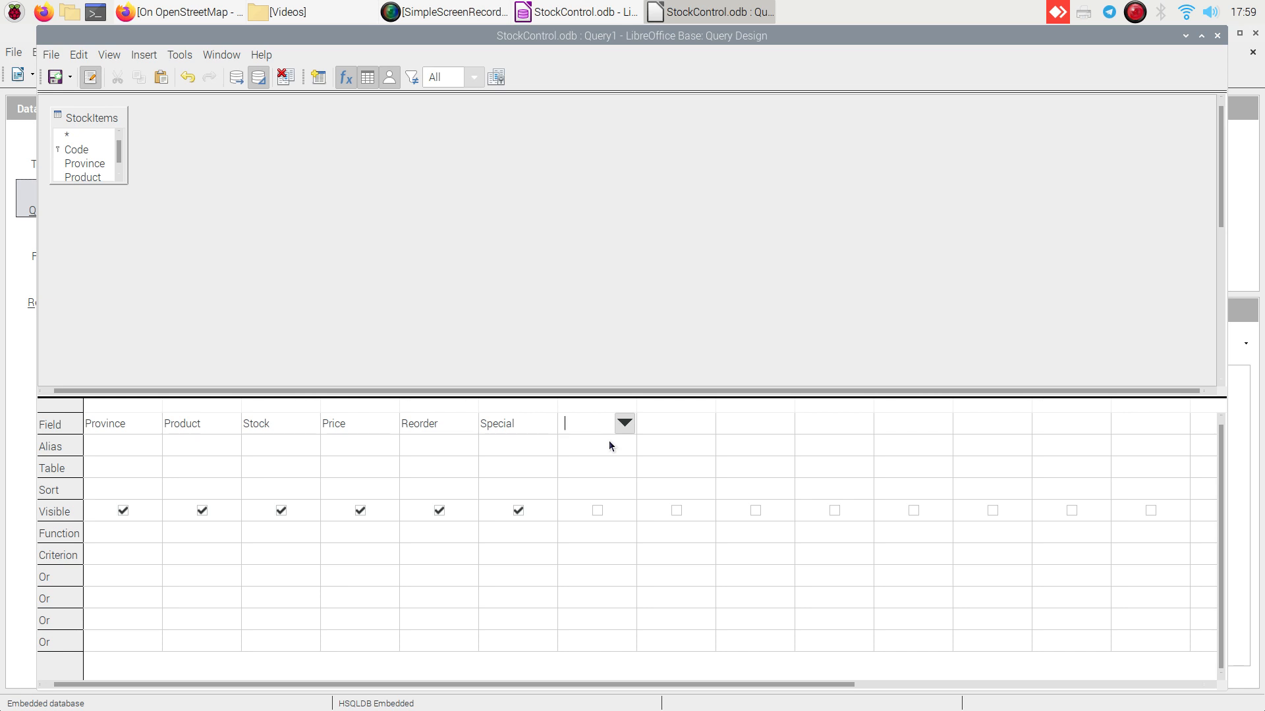
pyautogui.write('"Price" *')
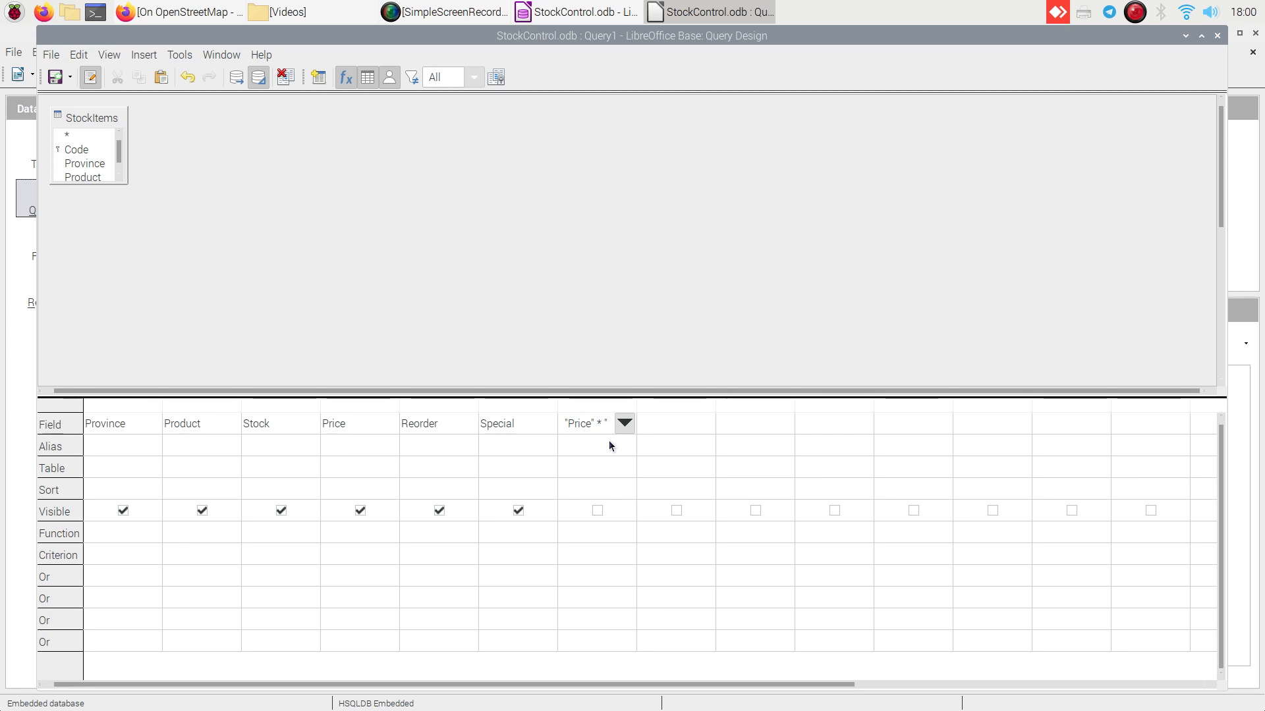
pyautogui.write('Re')
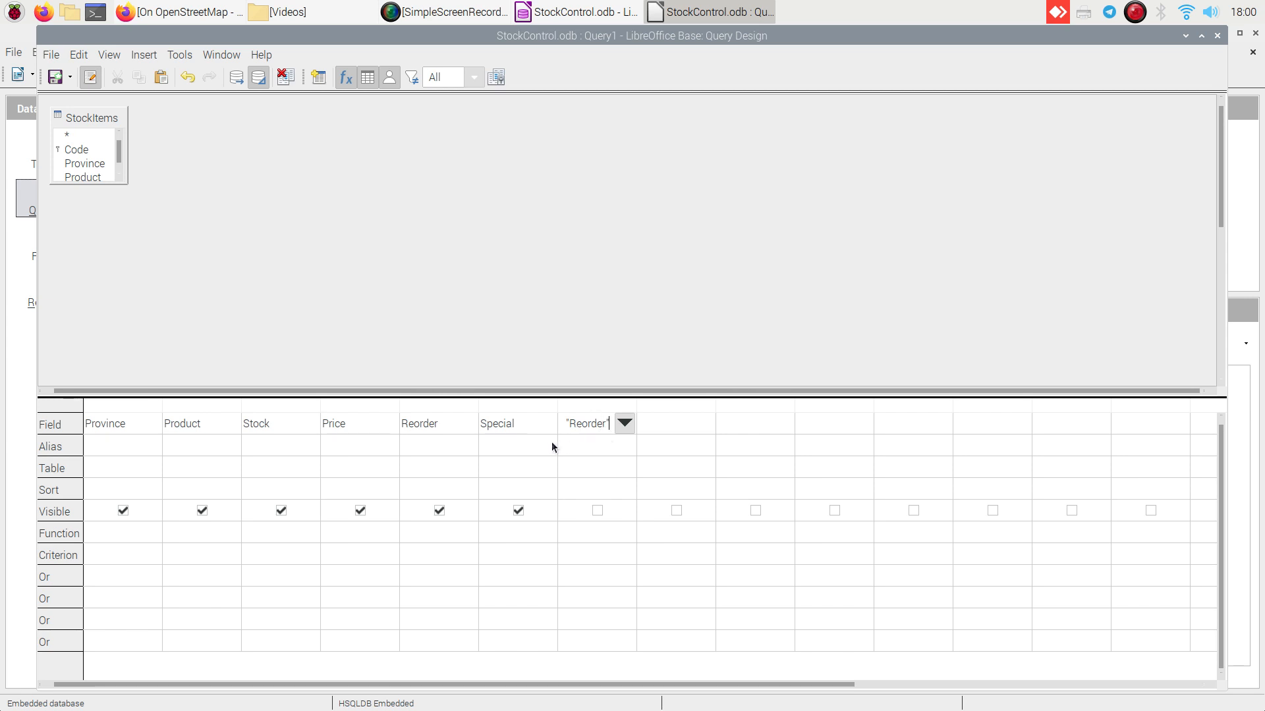
pyautogui.click(567, 449)
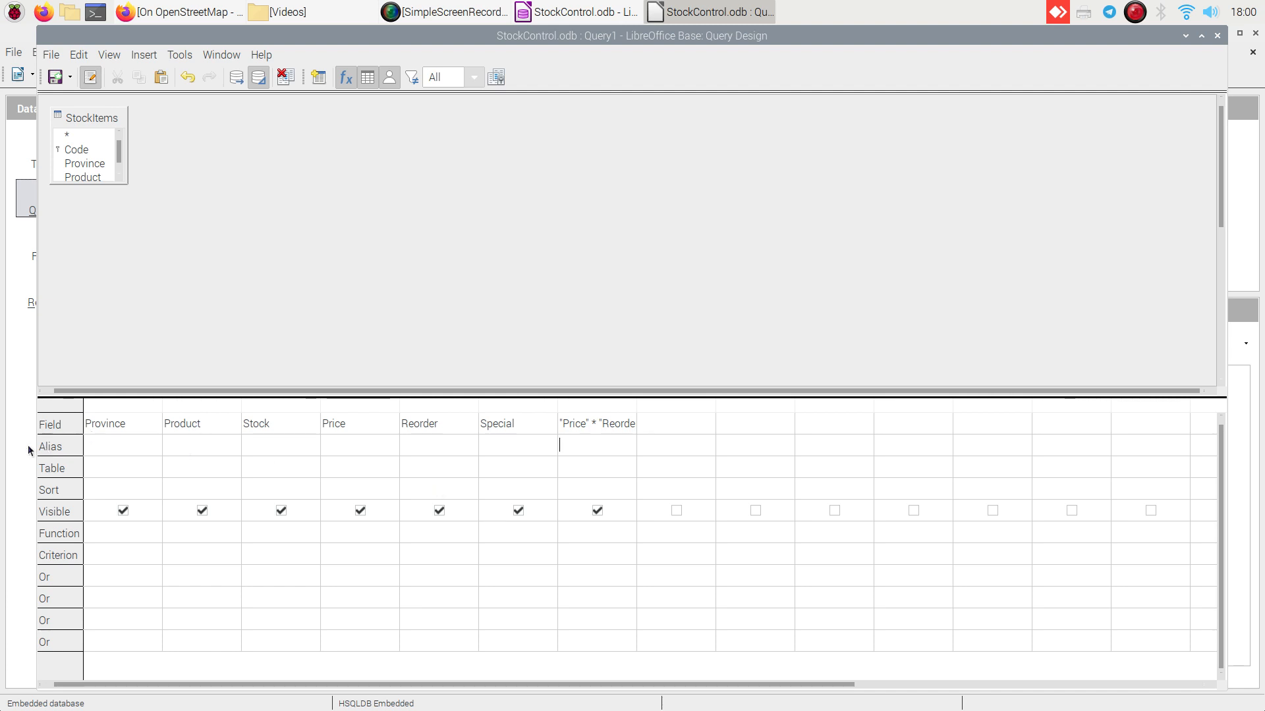
pyautogui.click(580, 452)
pyautogui.write('Cost')
# - Set the sort order of the Province column to ascending
pyautogui.click(111, 487)
pyautogui.click(149, 488)
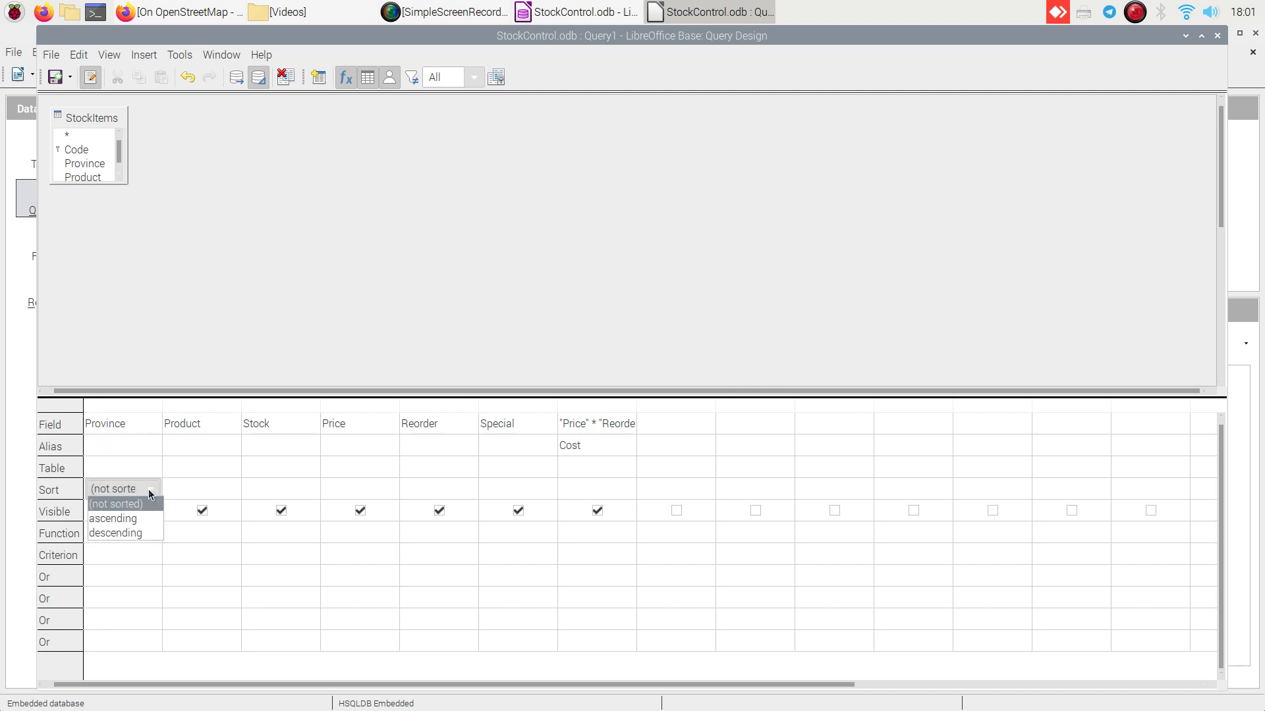
pyautogui.click(135, 519)
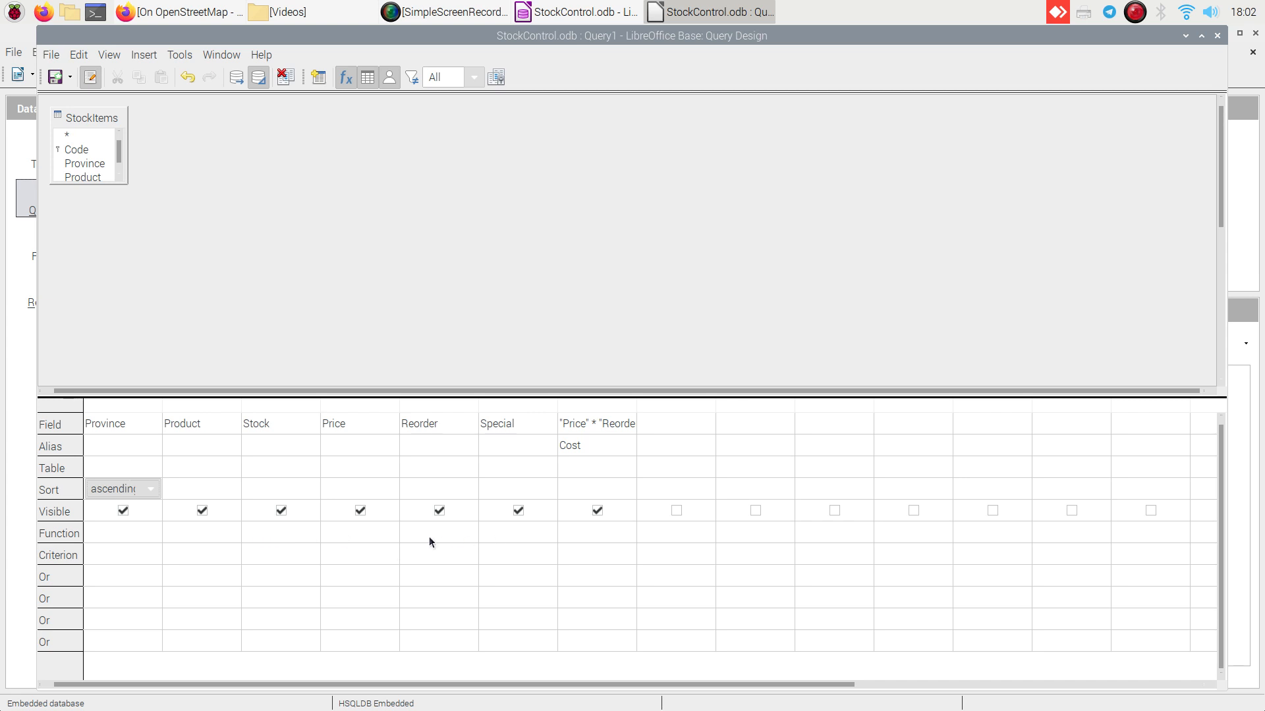
# - Set the query criteria to <= 50 for the Reorder field and 1 for the Special field
pyautogui.click(431, 557)
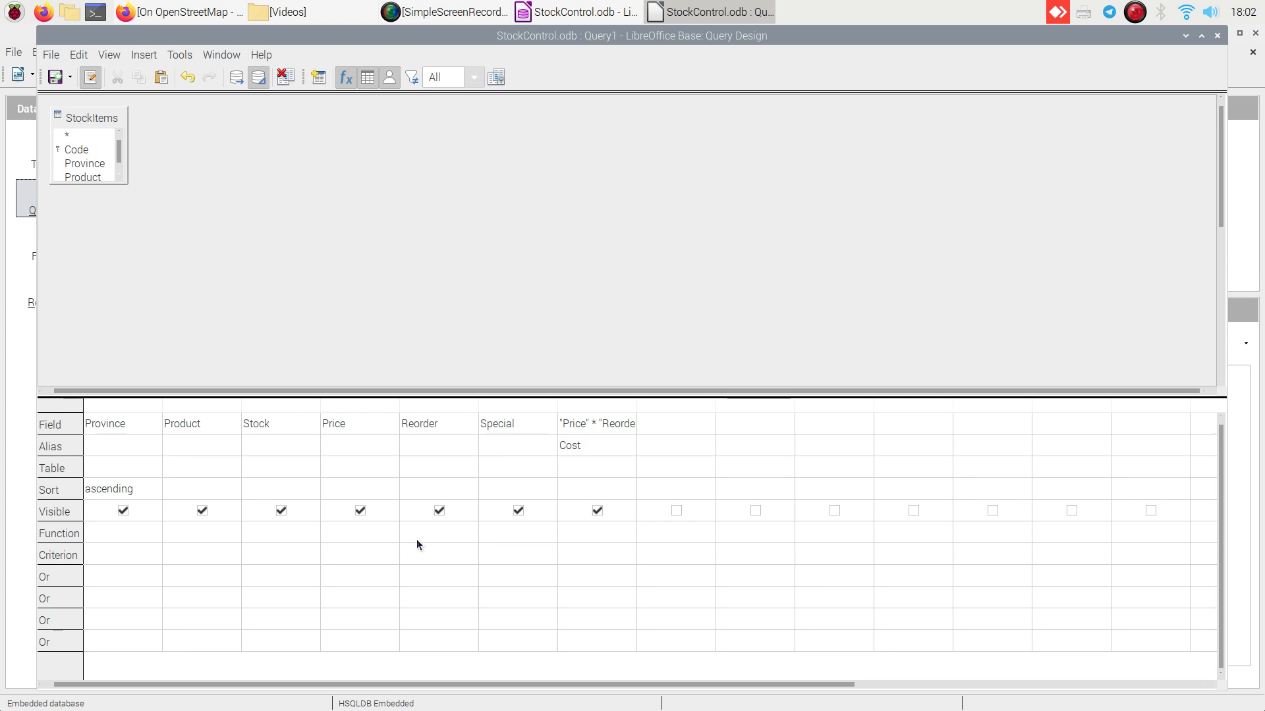
pyautogui.write('<=')
pyautogui.write('50')
pyautogui.click(494, 554)
pyautogui.write('1')
# - Save the query under the name Special Orders and run it to show its results
pyautogui.click(53, 78)
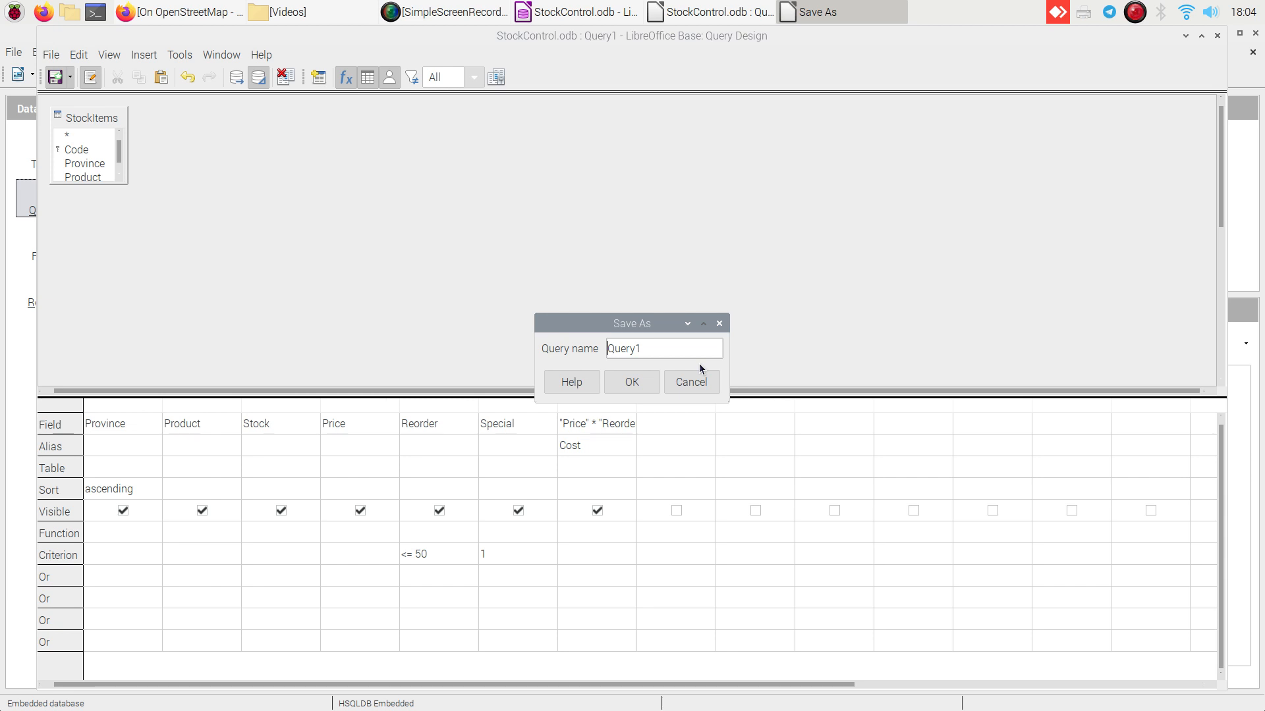
pyautogui.press('BackSpace')
pyautogui.press('BackSpace')
pyautogui.press('BackSpace')
pyautogui.press('BackSpace')
pyautogui.press('BackSpace')
pyautogui.press('BackSpace')
pyautogui.write('Special Orders')
pyautogui.click(630, 382)
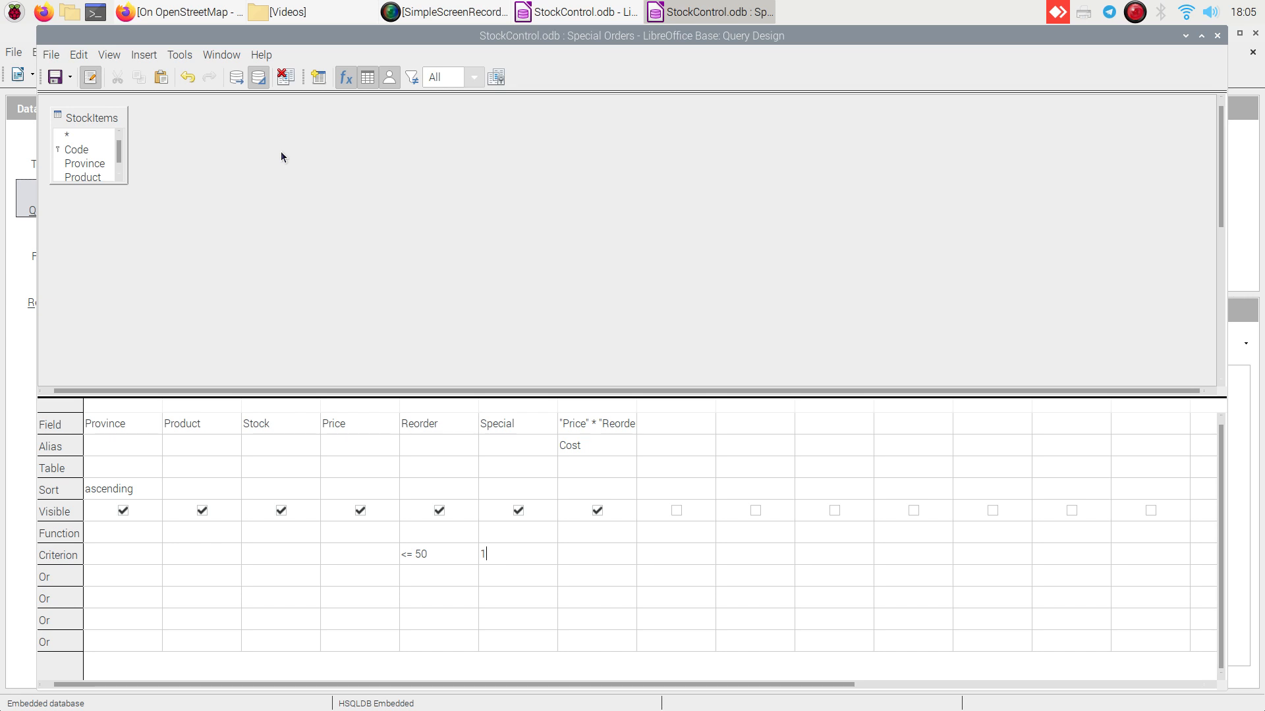
pyautogui.click(235, 78)
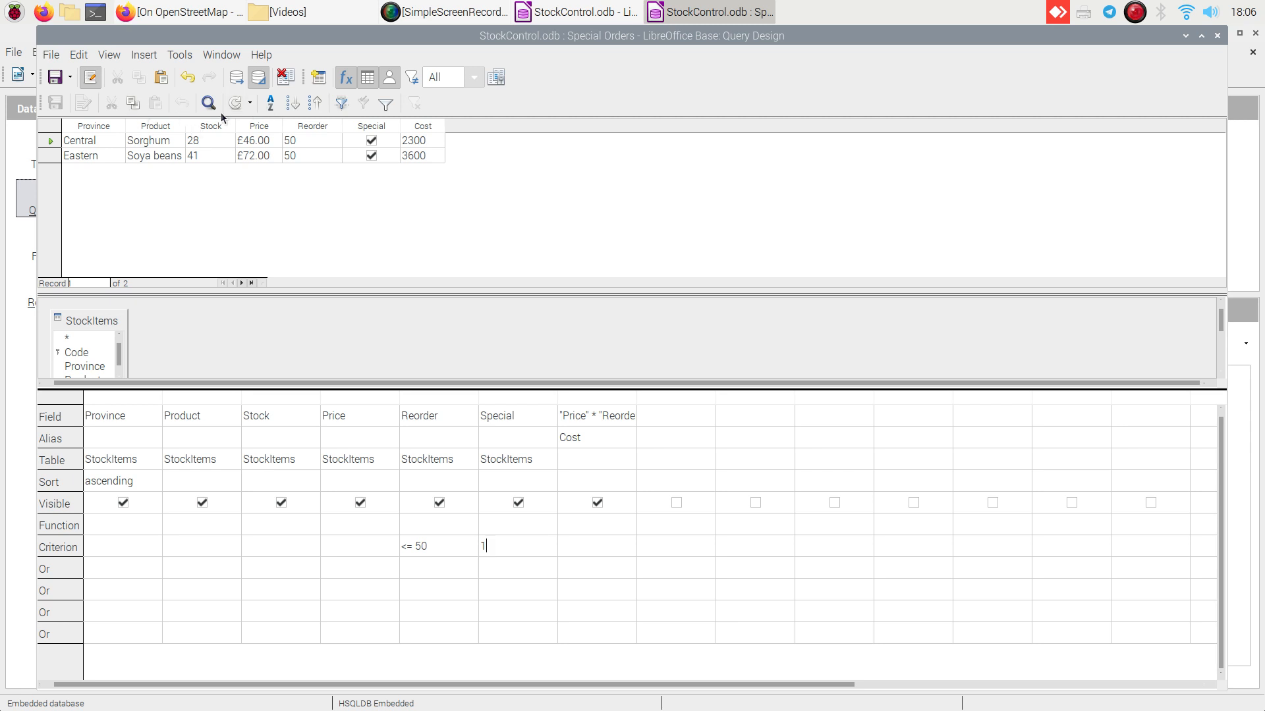
pyautogui.click(458, 16)
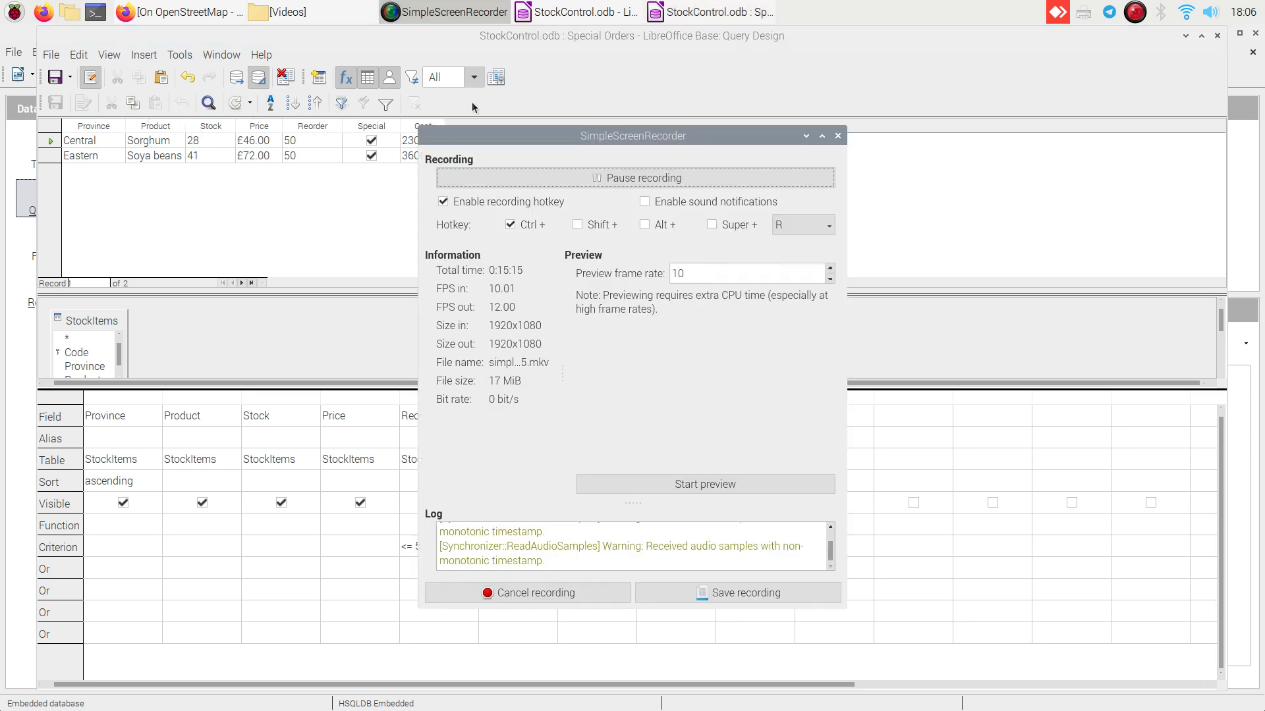